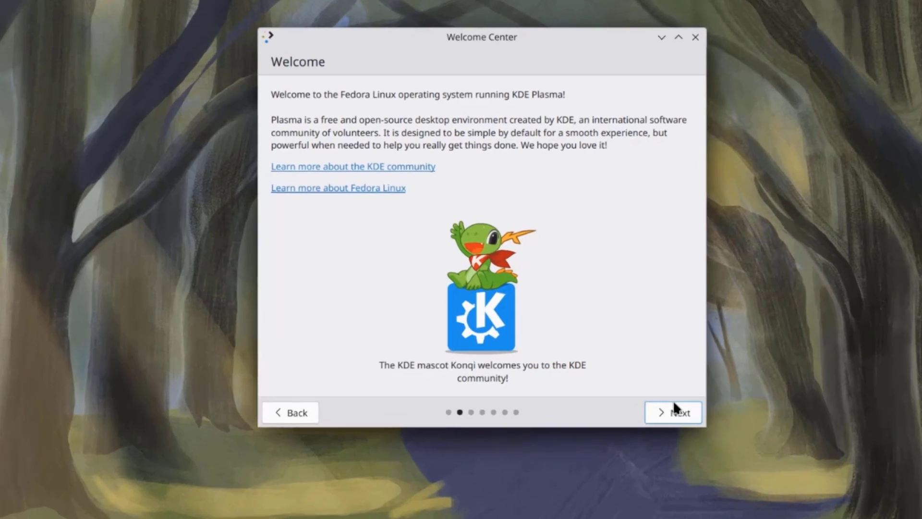
Step: Page through the Welcome Center introduction up to Support Your Freedom and finish it
left_click(674, 403)
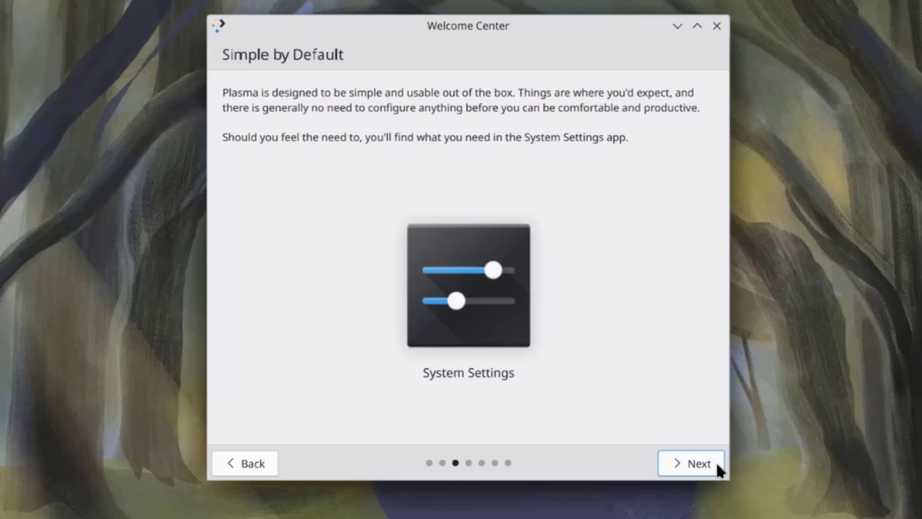
left_click(716, 461)
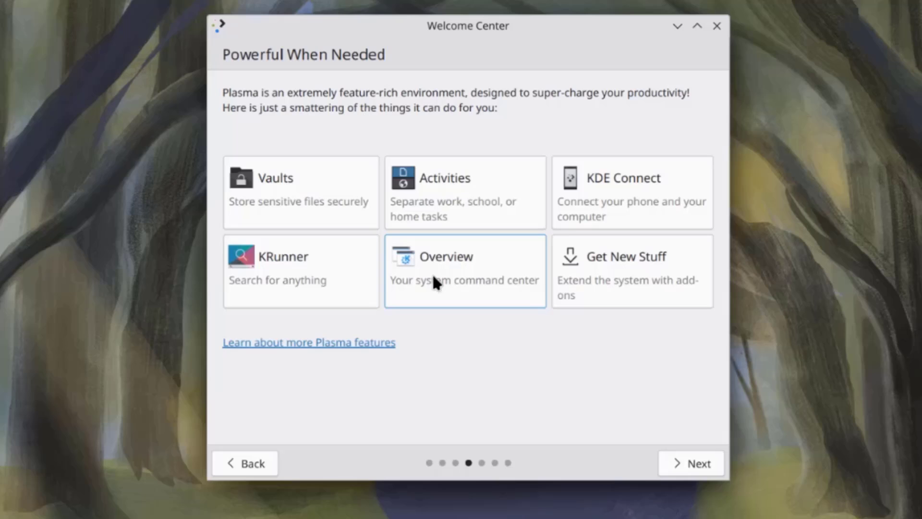
left_click(683, 461)
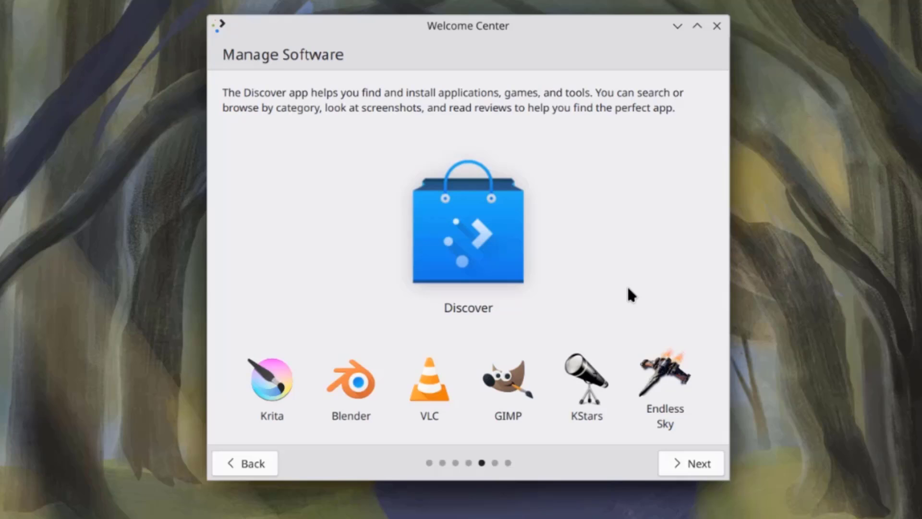
left_click(691, 455)
left_click(692, 455)
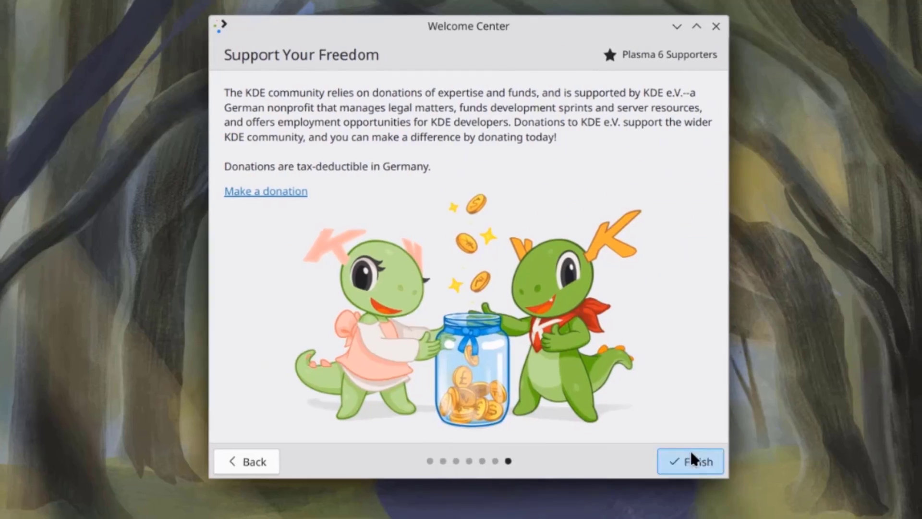
left_click(692, 456)
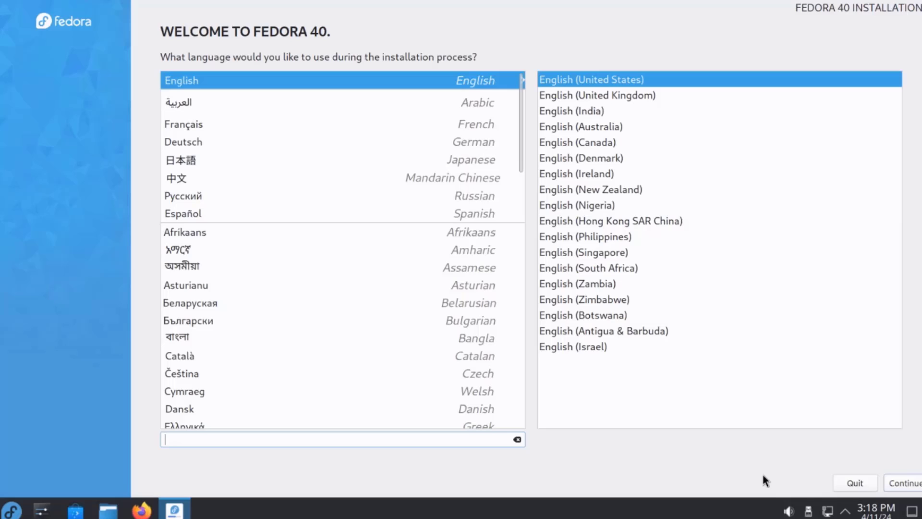
Step: Continue with English (United States) and check the keyboard layout on the Installation Summary
left_click(886, 481)
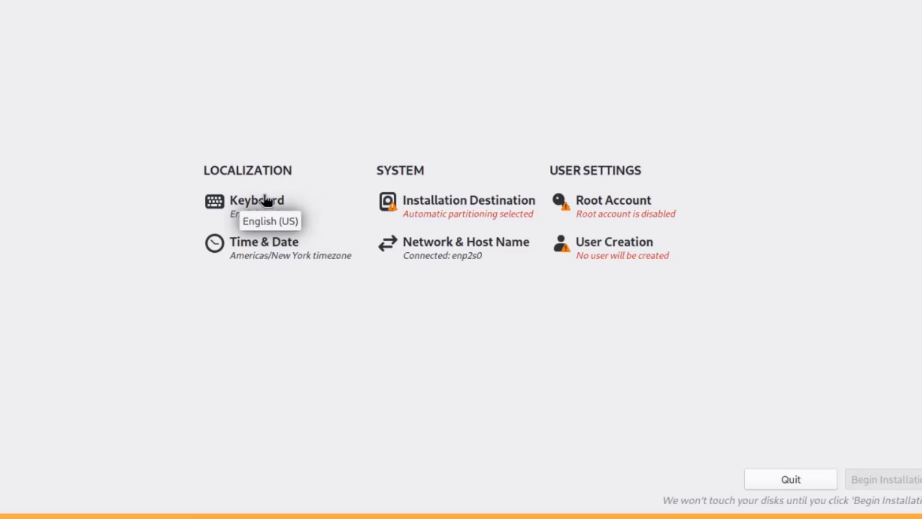
left_click(265, 201)
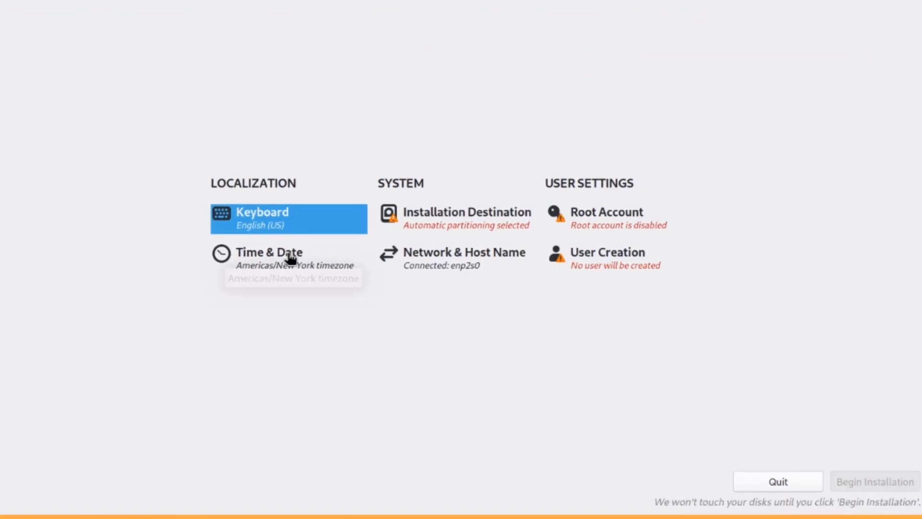
Step: Set the time zone to Americas / New York and review the NTP settings without changes
left_click(288, 262)
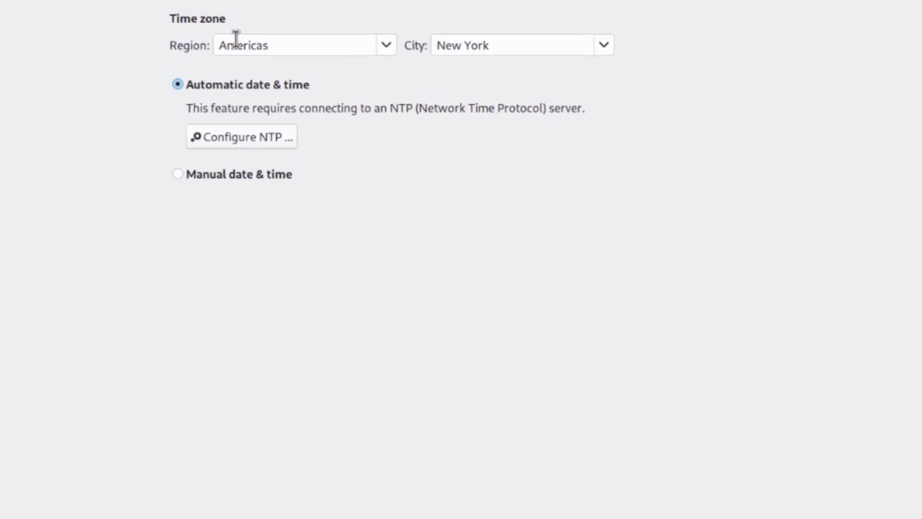
left_click(238, 42)
key("Tab")
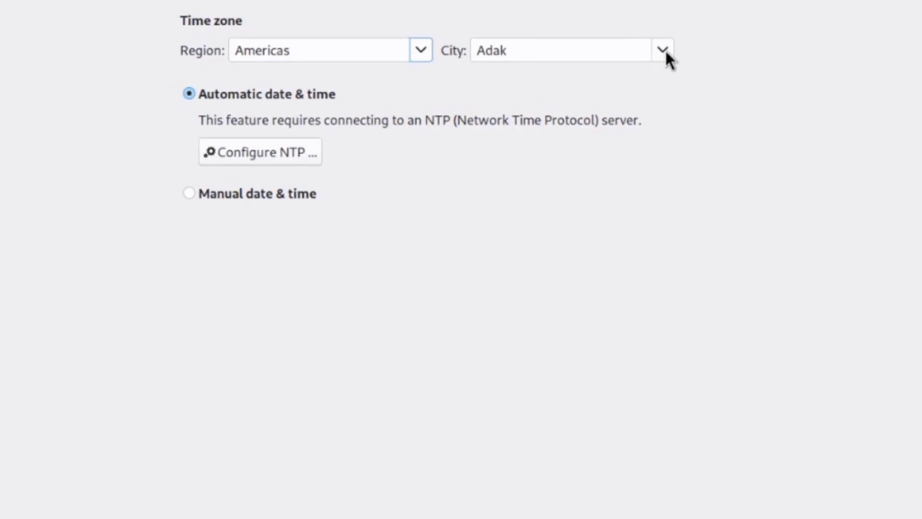
key("Tab")
type("ne")
left_click(566, 84)
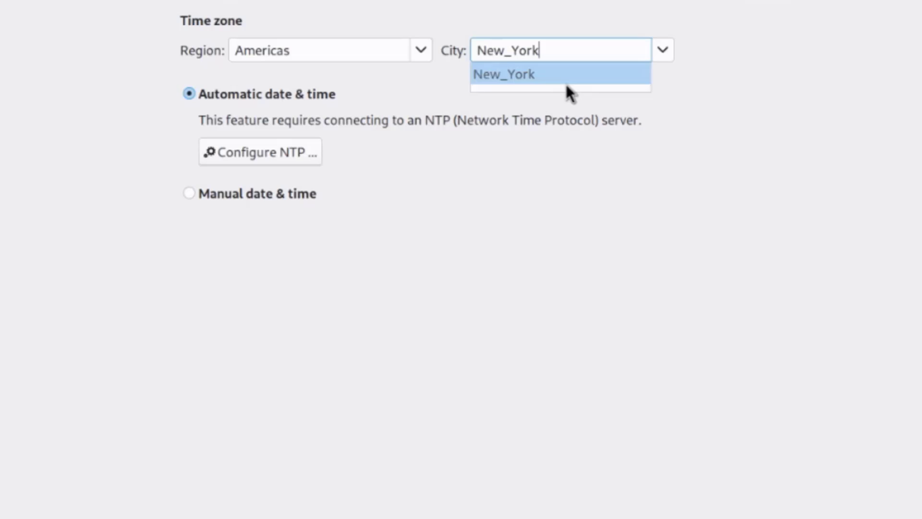
key("Tab")
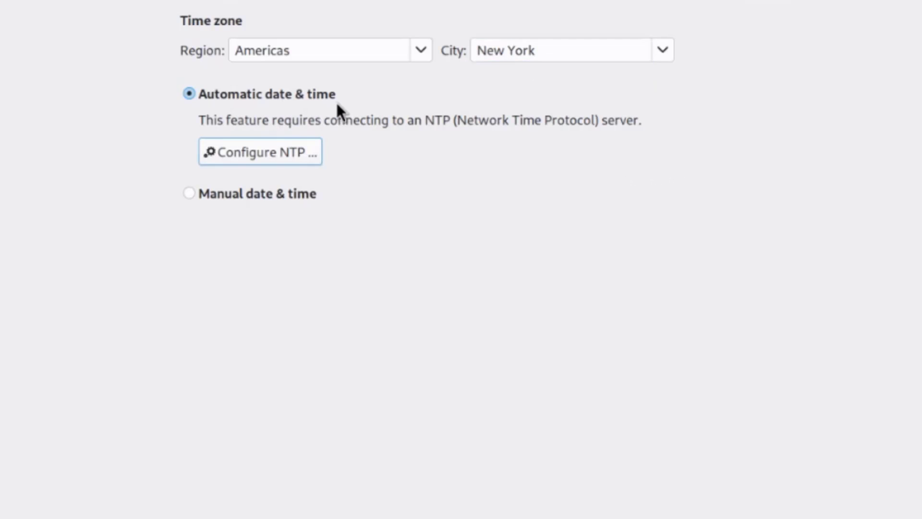
left_click(241, 150)
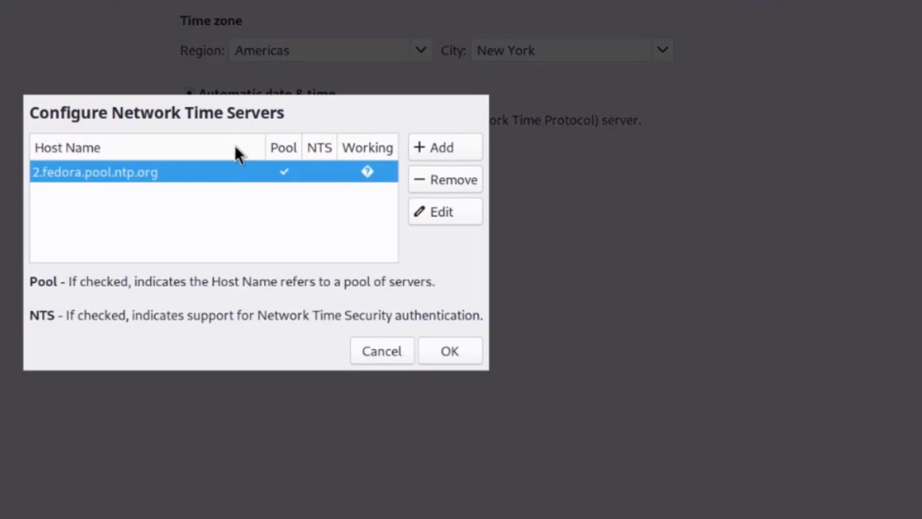
left_click(392, 360)
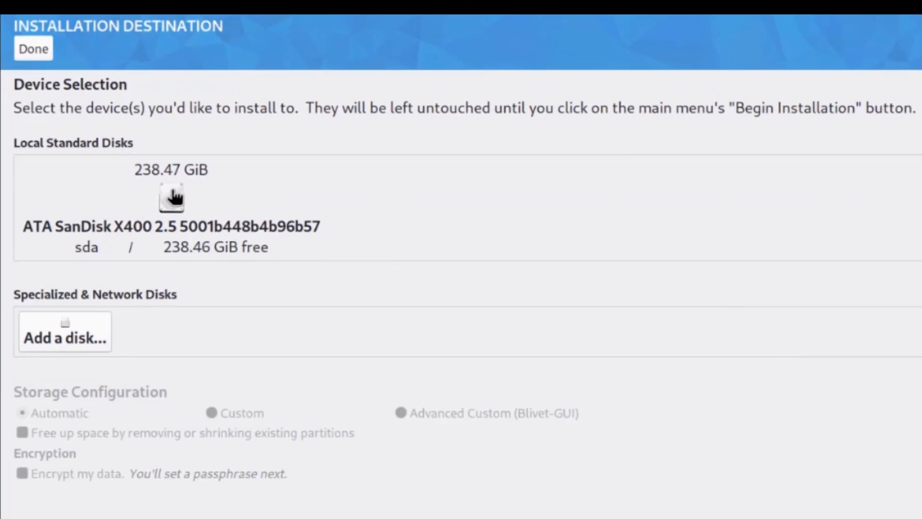
Step: Select the SanDisk disk, enable root with a confirmed password, and allow root SSH login
left_click(175, 196)
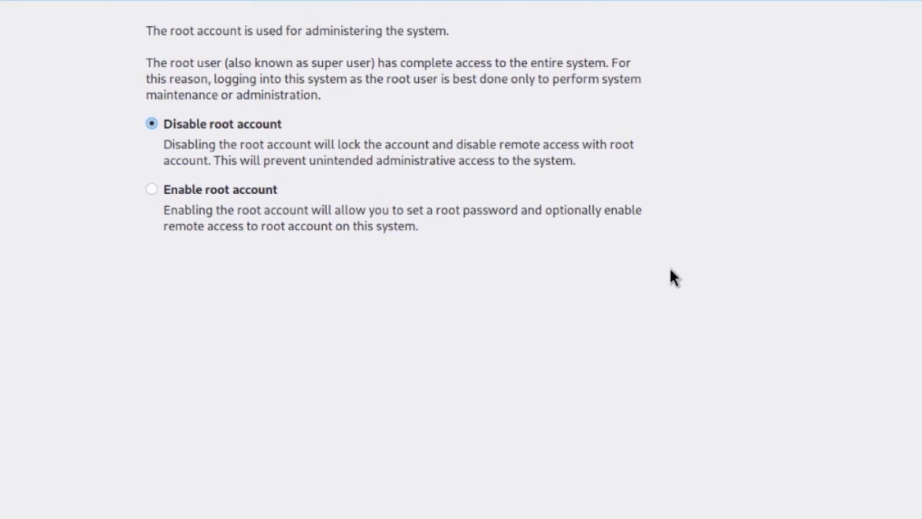
left_click(262, 192)
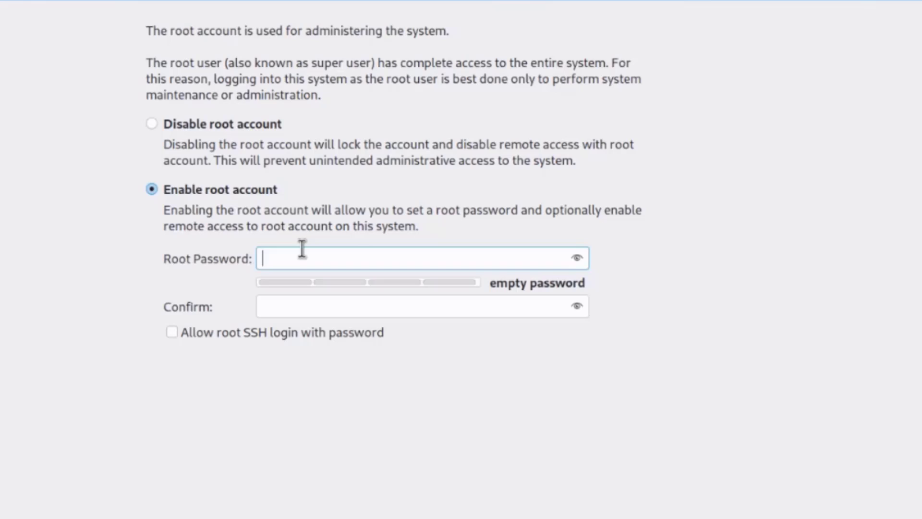
type("root")
left_click(283, 307)
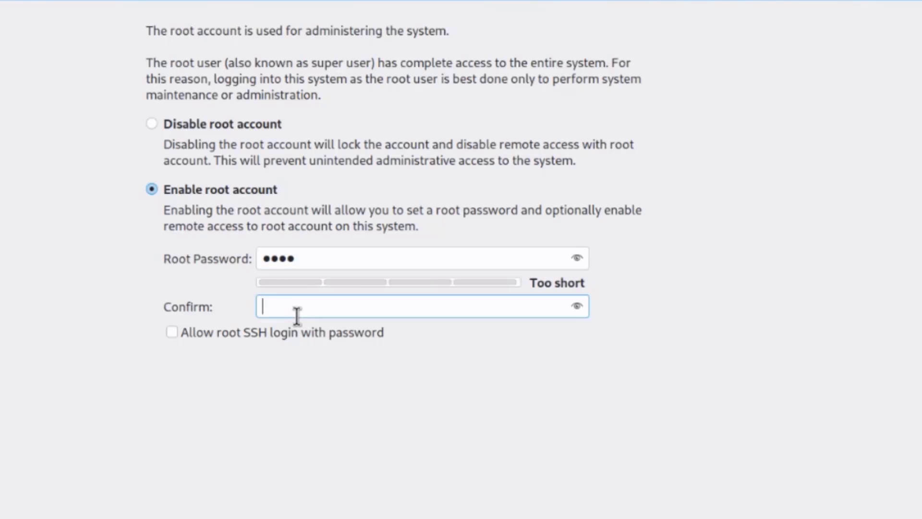
type("root")
left_click(288, 332)
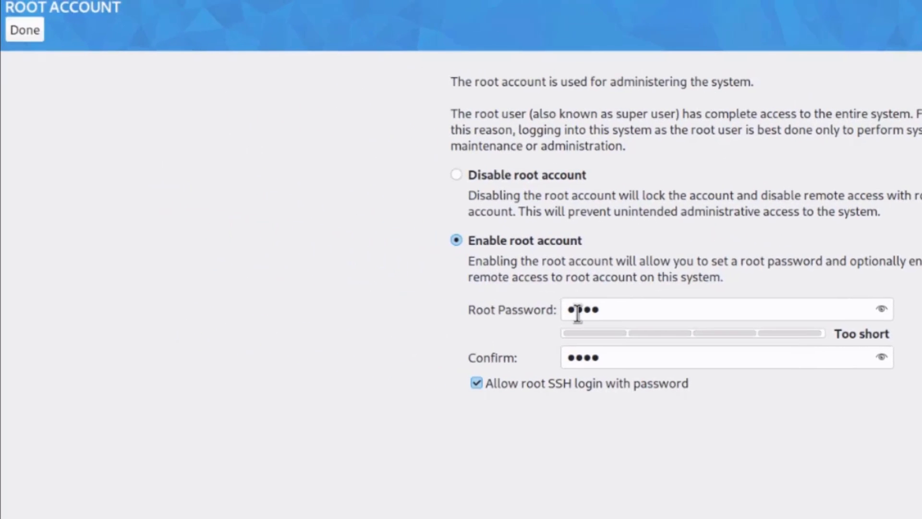
Step: Create an administrator user by entering the full name and a confirmed password
left_click(31, 37)
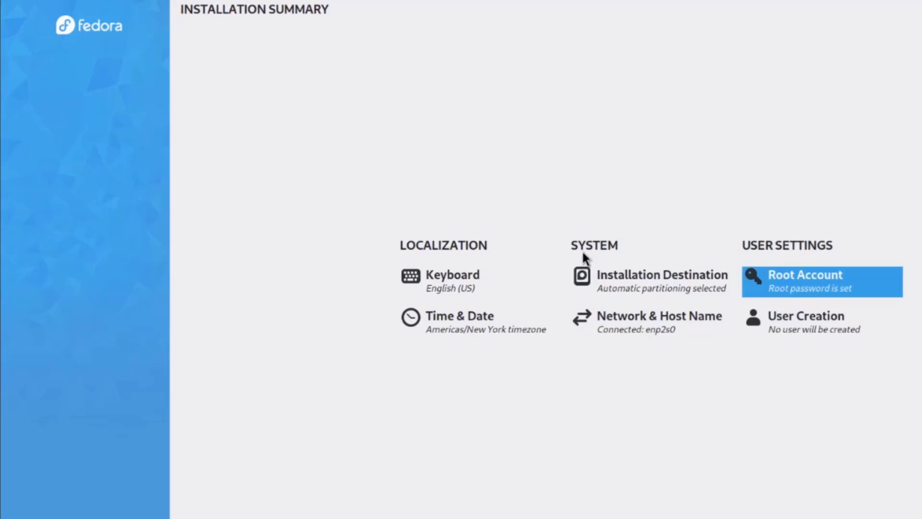
left_click(801, 313)
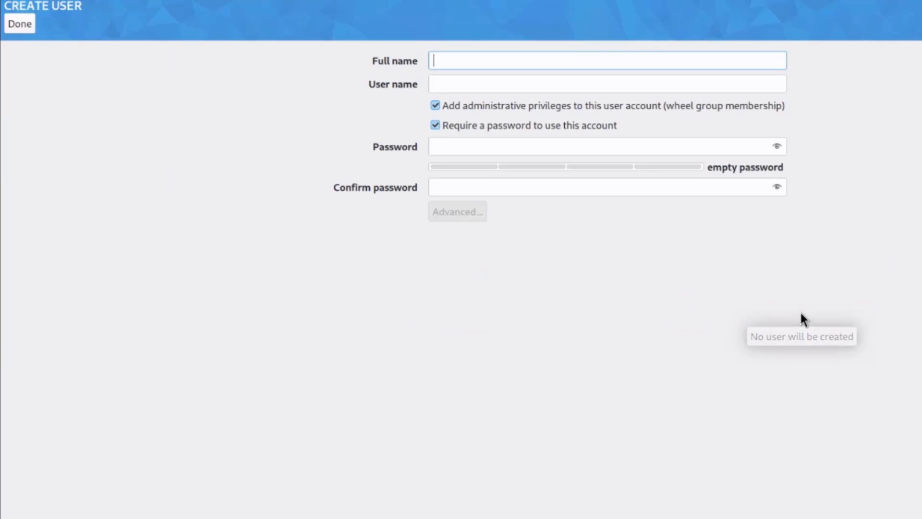
type("j")
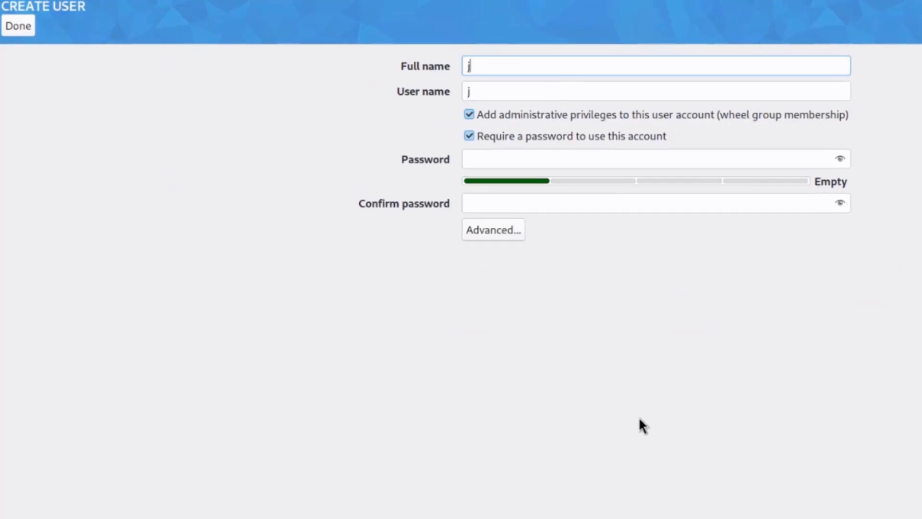
type("ohn")
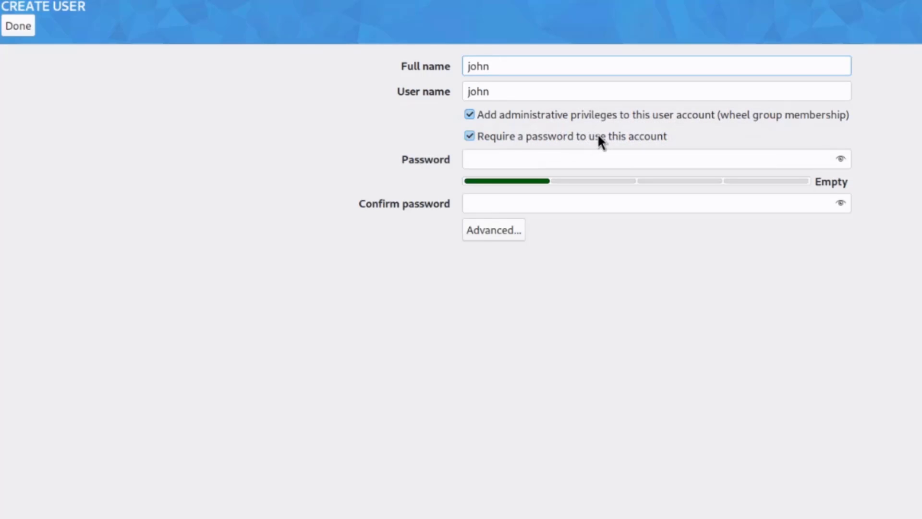
left_click(565, 154)
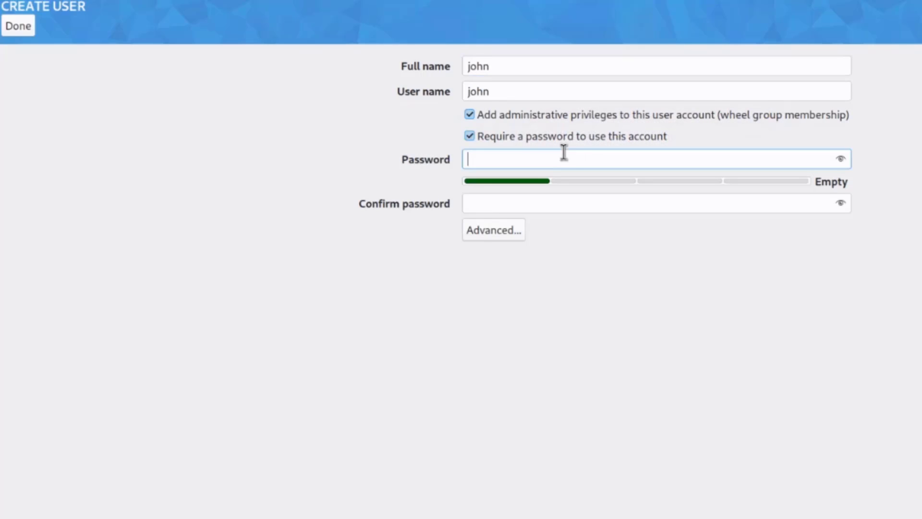
type("1234")
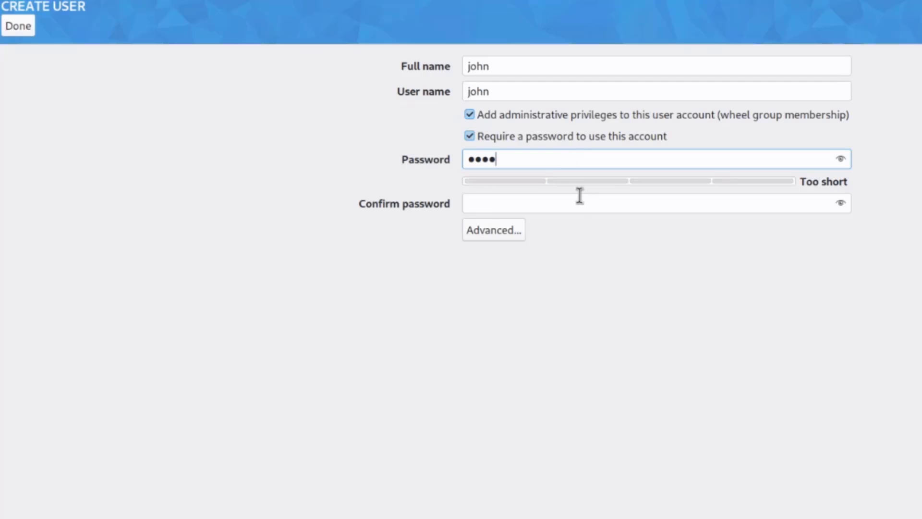
left_click(579, 195)
type("1234")
left_click(25, 28)
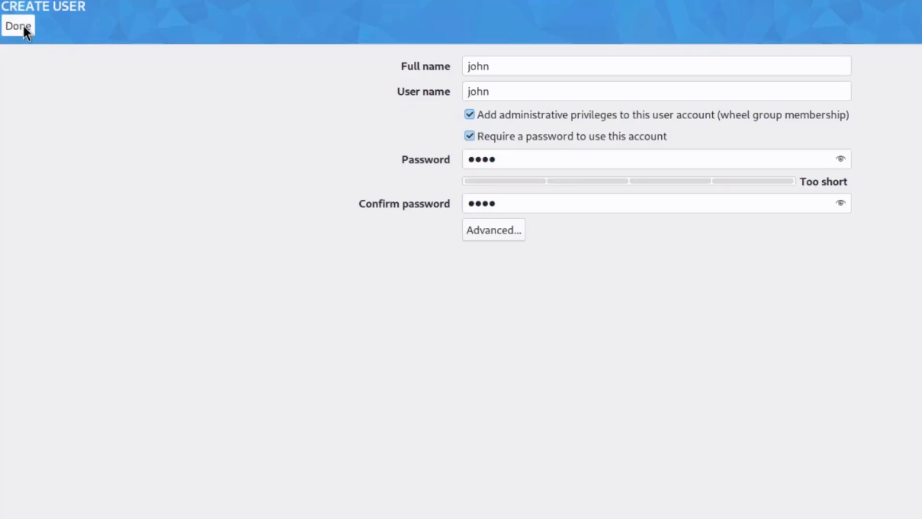
left_click(24, 28)
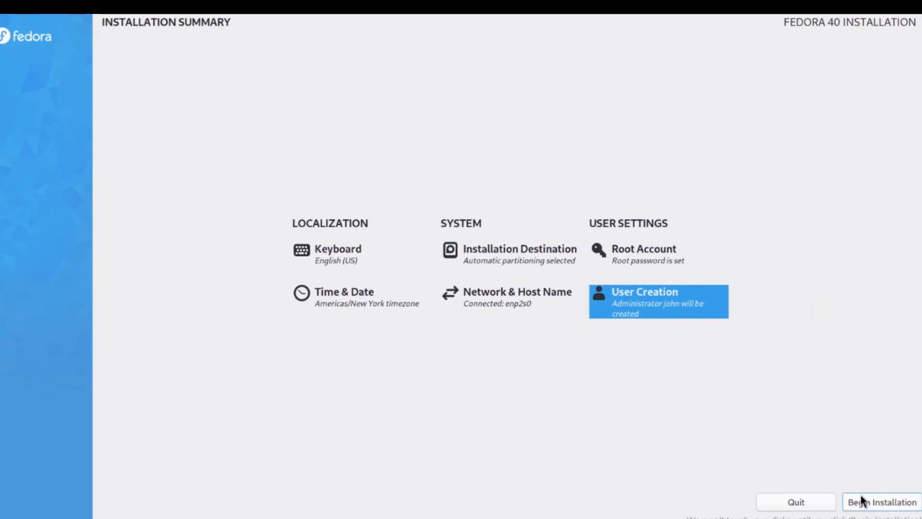
Step: Install Fedora 40 to the disk and finish once it reports Complete
left_click(861, 499)
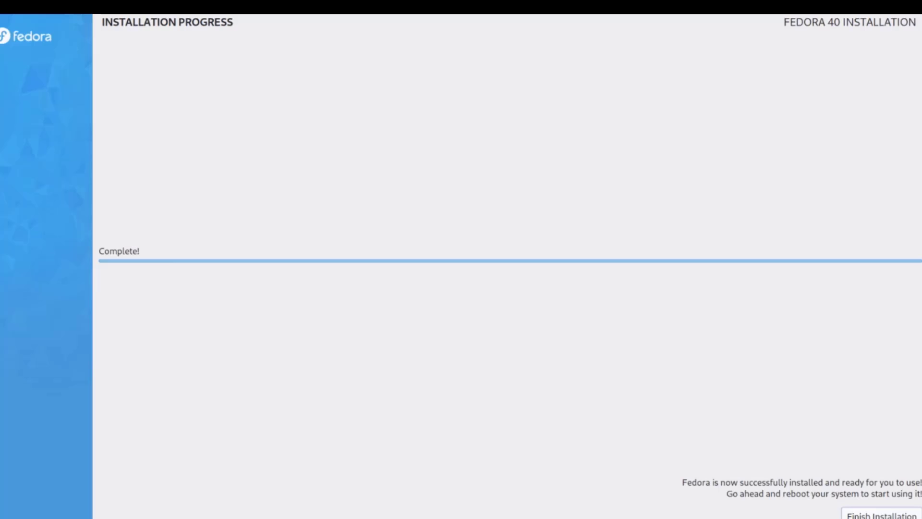
left_click(887, 505)
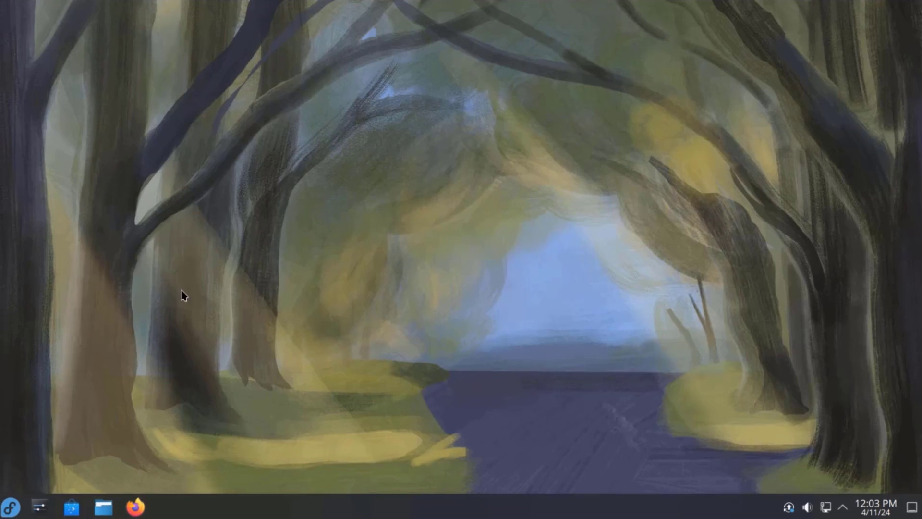
Step: Resize the application launcher to be slightly narrower and taller
left_click(5, 508)
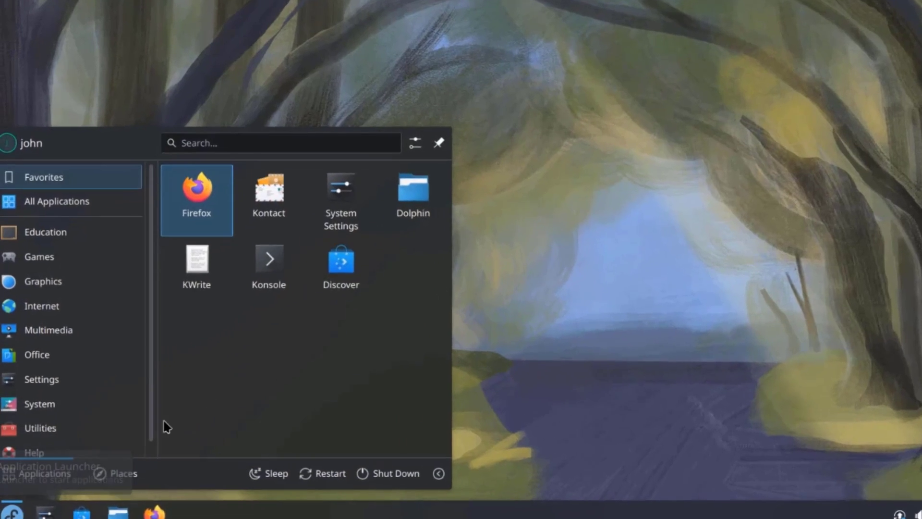
left_click_drag(666, 64, 638, 42)
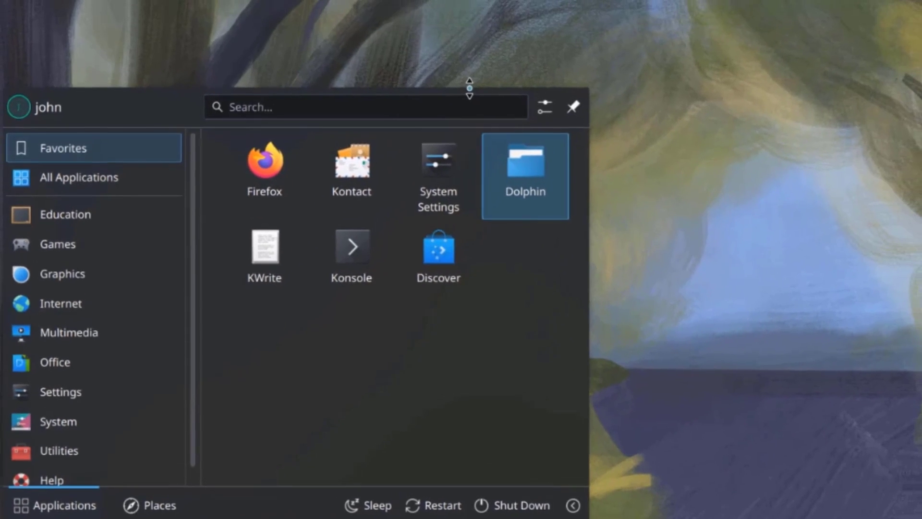
left_click_drag(470, 88, 499, 90)
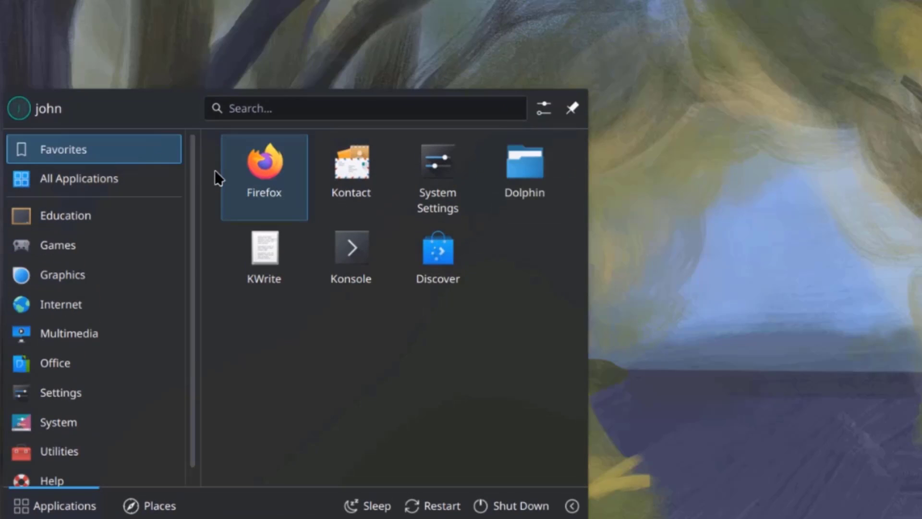
Step: Scroll through the alphabetical All Applications list in the launcher
left_click(126, 177)
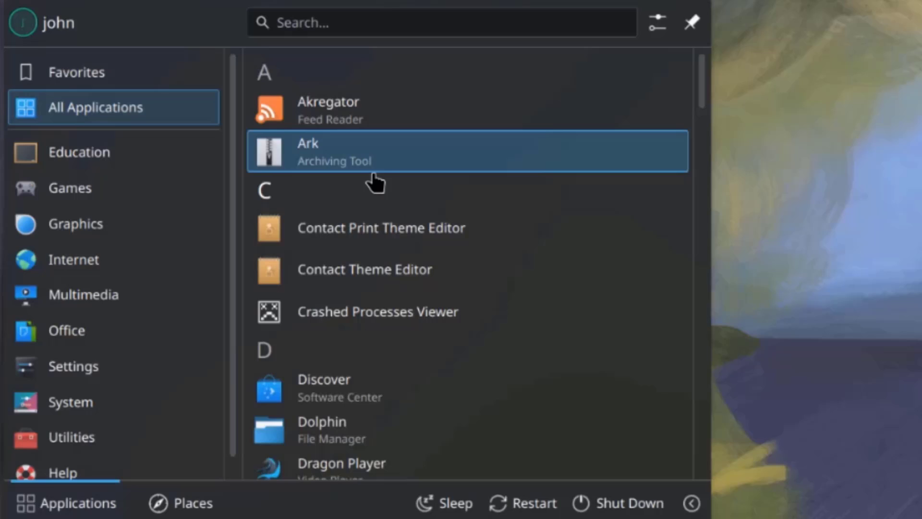
scroll(378, 202, "down", 6)
scroll(394, 221, "down", 3)
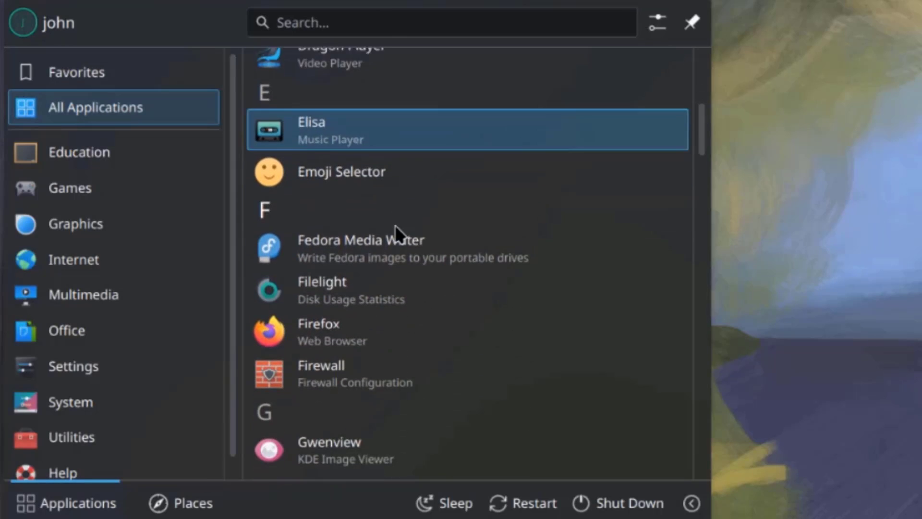
scroll(395, 227, "down", 8)
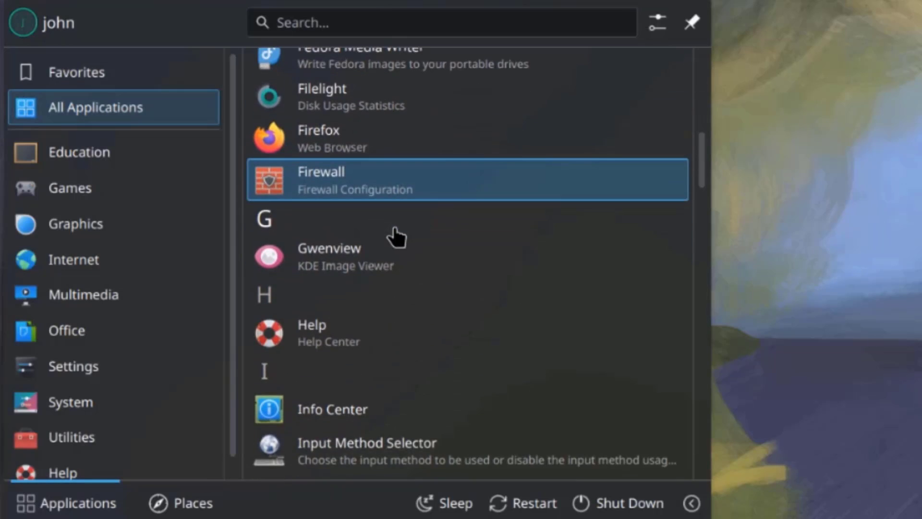
scroll(395, 234, "down", 3)
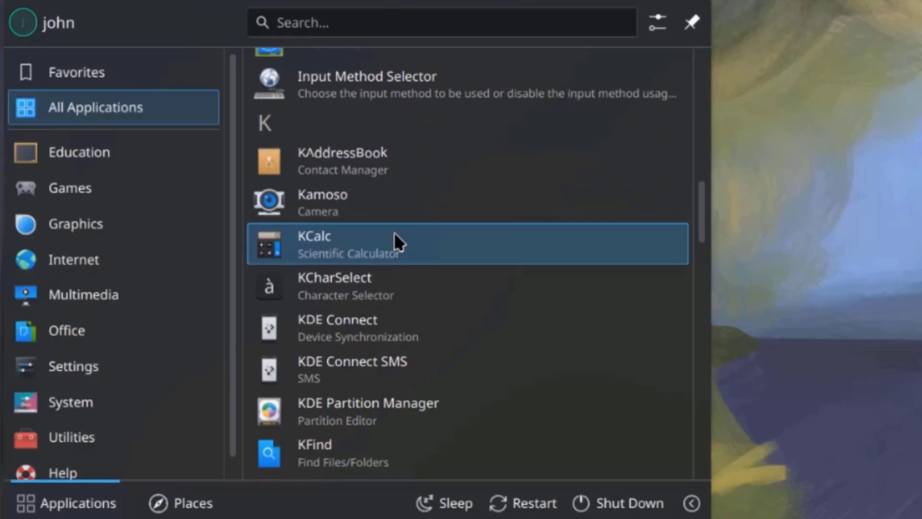
scroll(395, 236, "down", 5)
scroll(384, 241, "down", 5)
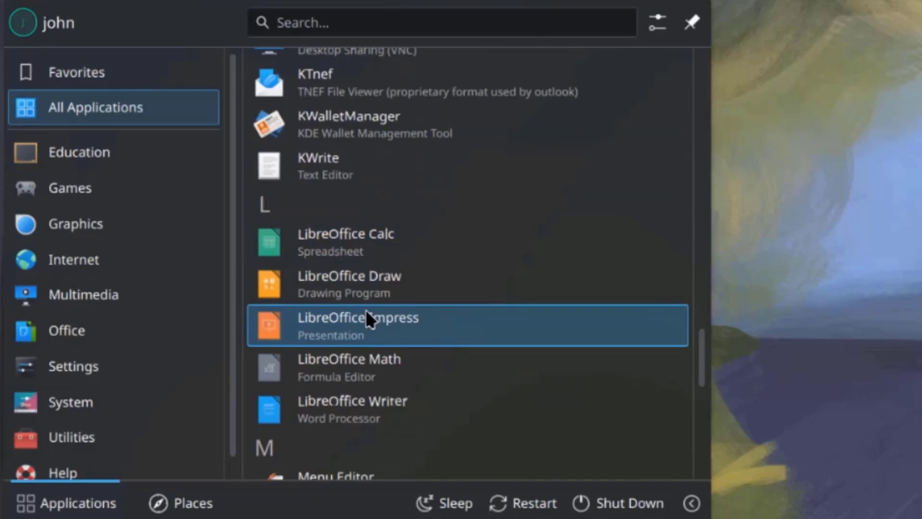
scroll(367, 315, "down", 5)
scroll(459, 278, "up", 3)
scroll(447, 313, "down", 8)
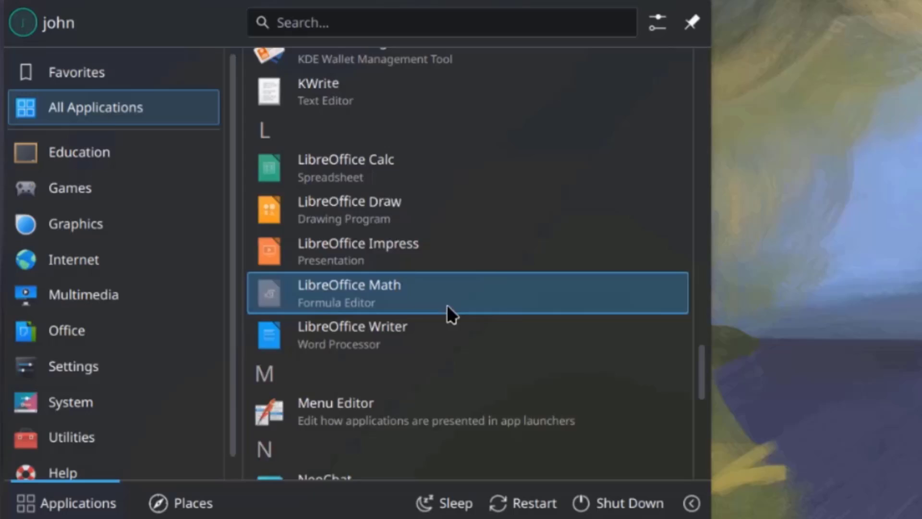
scroll(447, 317, "down", 3)
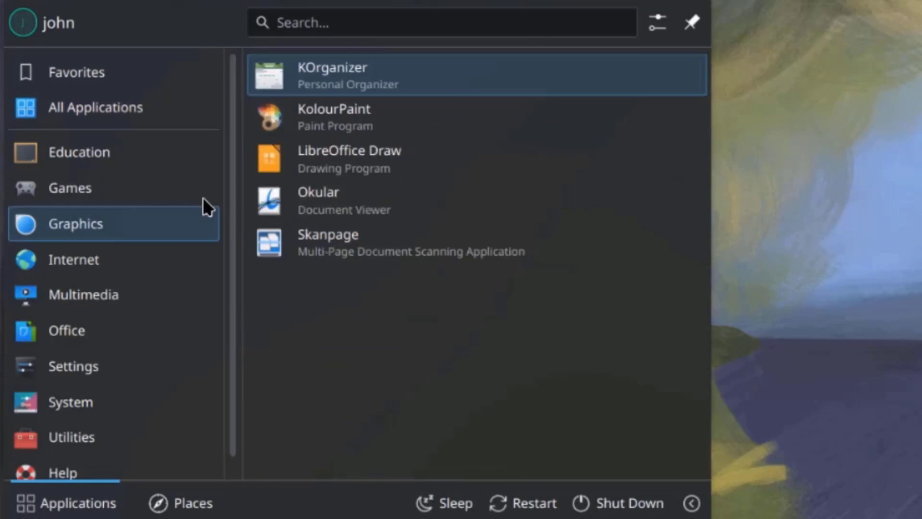
Step: Browse the launcher's application categories
mouse_move(180, 188)
mouse_move(143, 153)
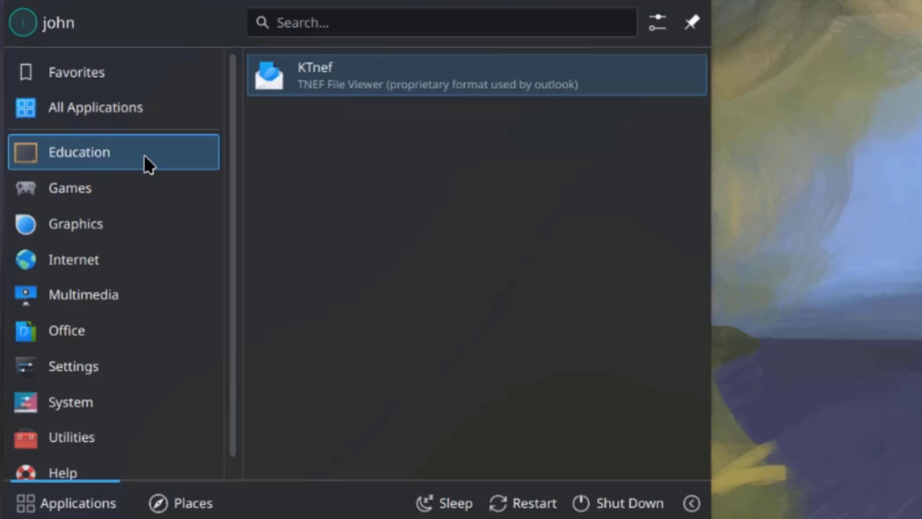
mouse_move(113, 169)
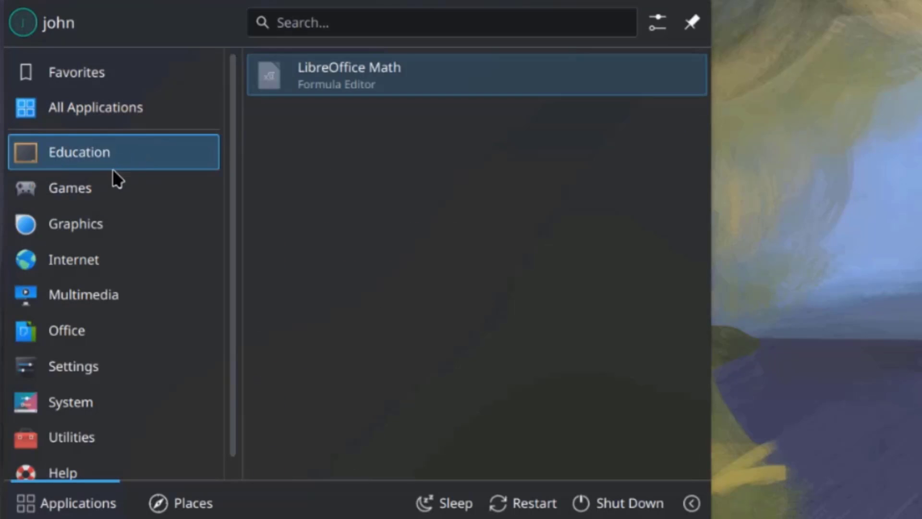
mouse_move(180, 211)
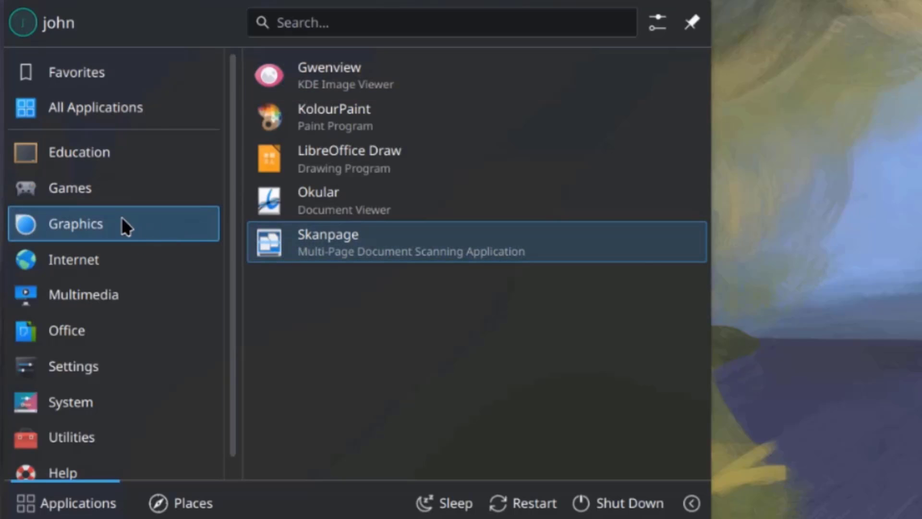
mouse_move(181, 257)
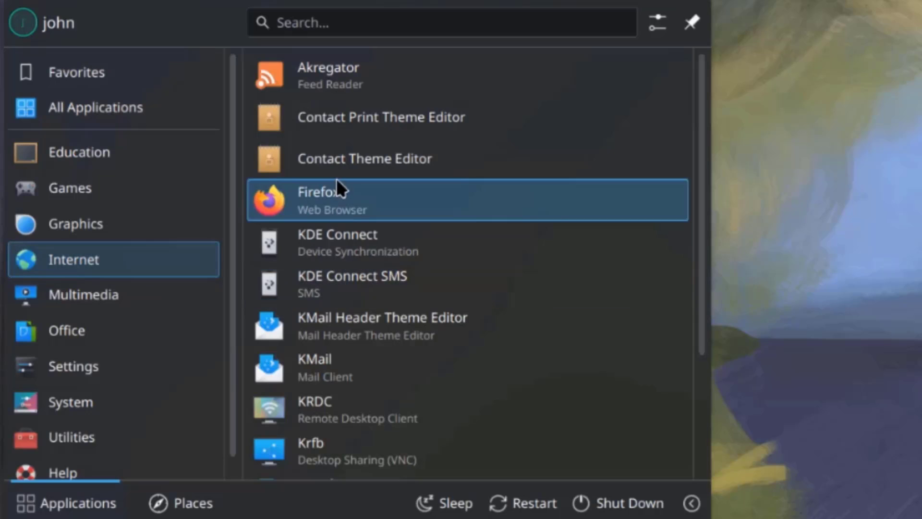
scroll(352, 273, "down", 3)
mouse_move(119, 292)
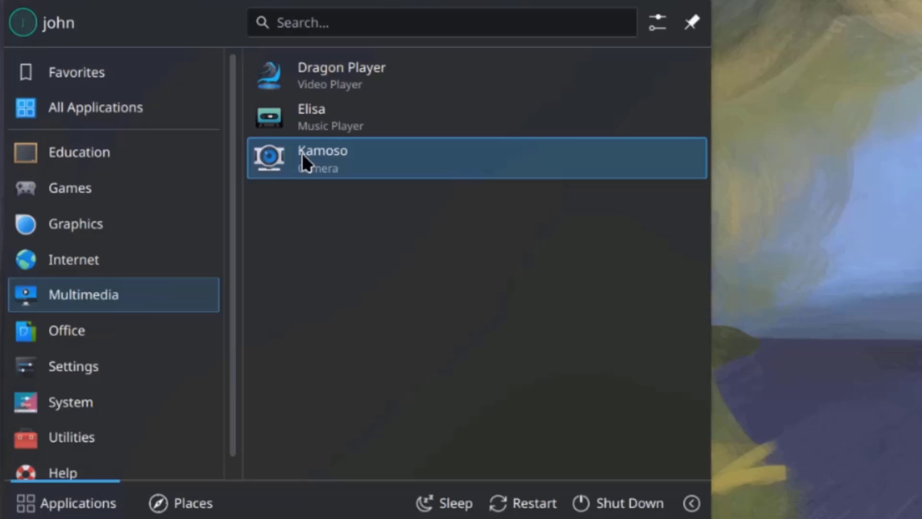
mouse_move(177, 281)
mouse_move(89, 334)
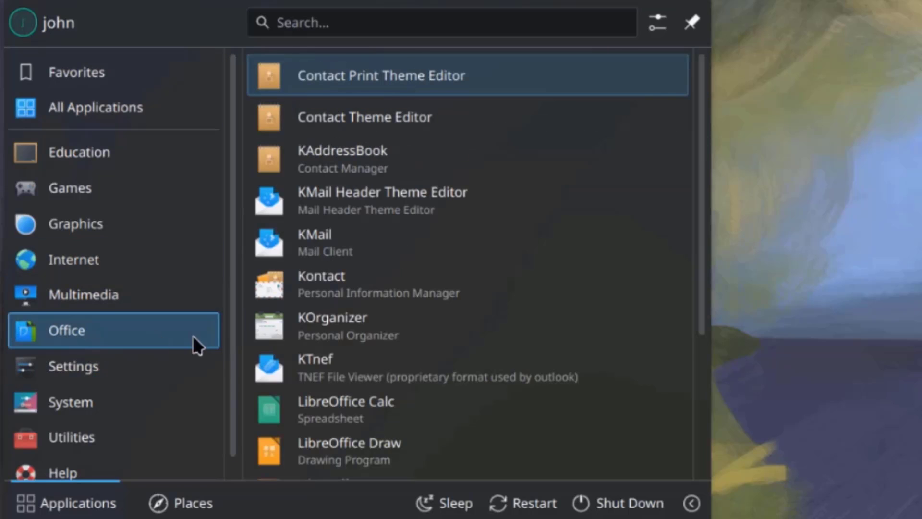
scroll(357, 315, "down", 3)
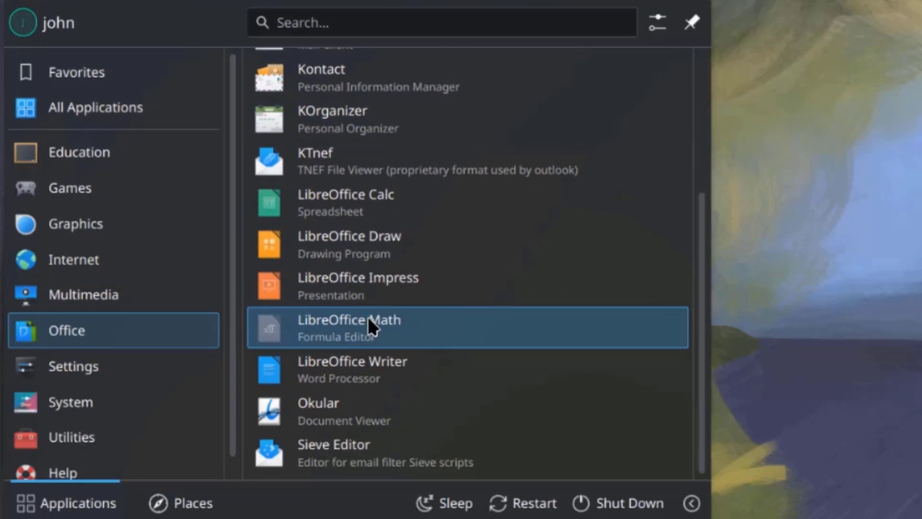
scroll(379, 321, "up", 3)
mouse_move(157, 364)
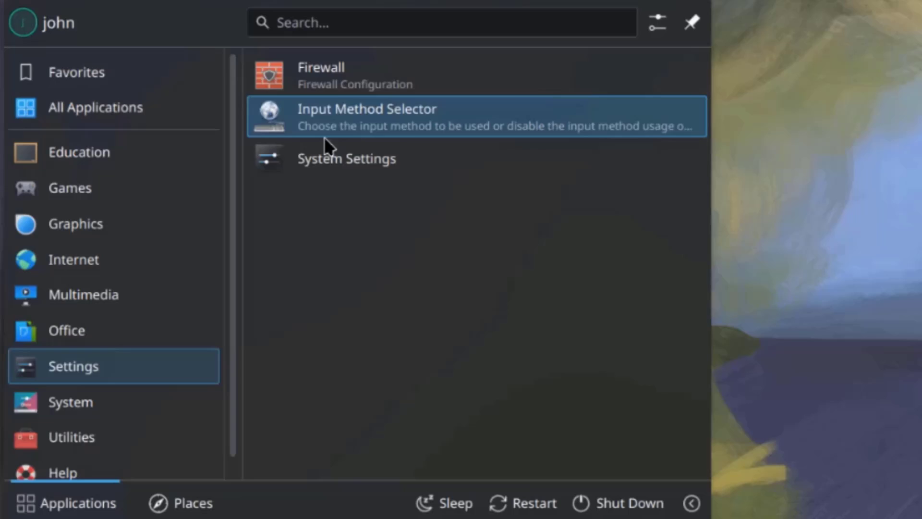
mouse_move(106, 397)
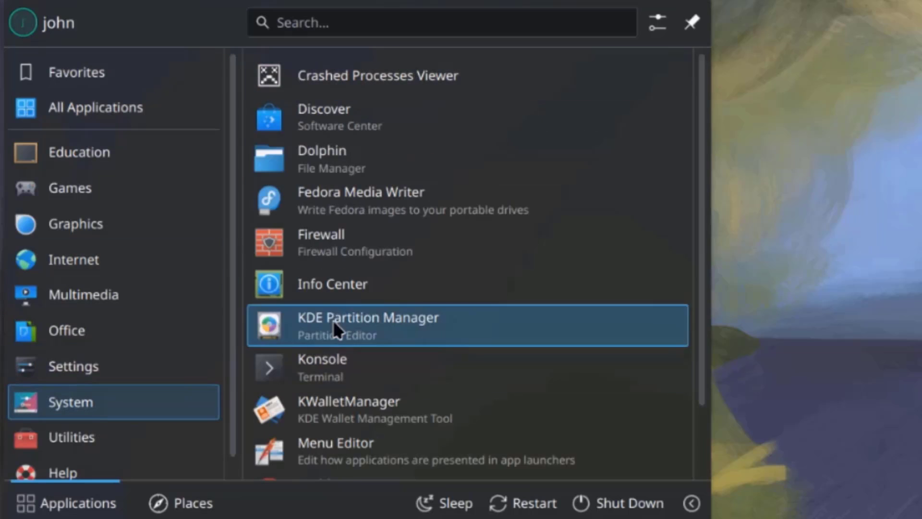
scroll(383, 233, "down", 2)
scroll(391, 261, "up", 2)
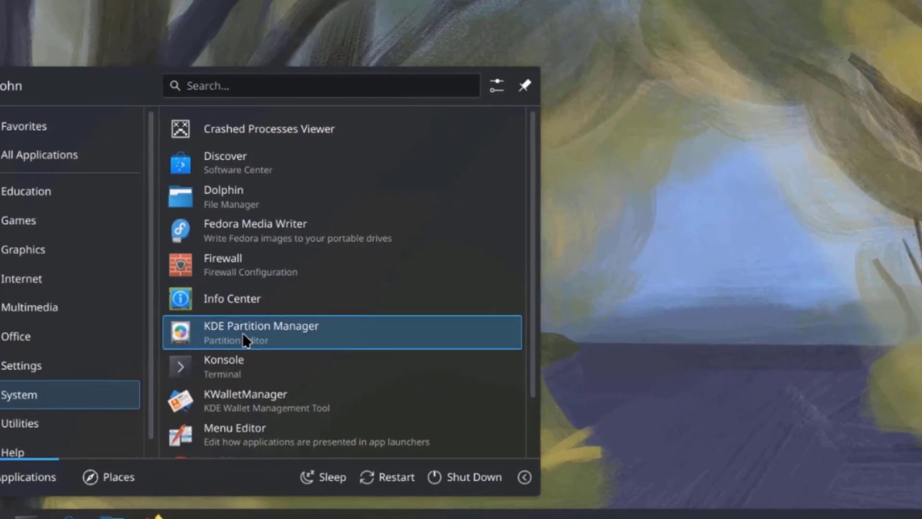
Step: Launch KDE Partition Manager with the admin password, then reopen the launcher
left_click(273, 309)
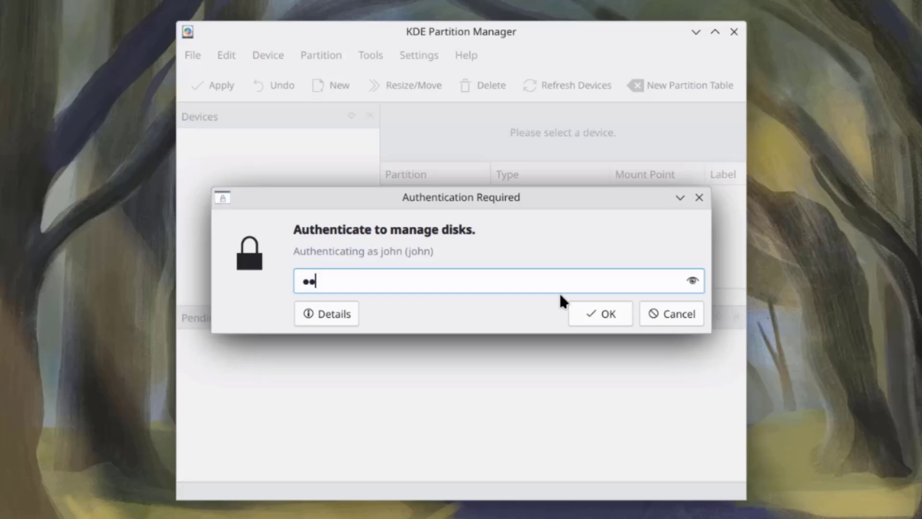
type("***")
key("Return")
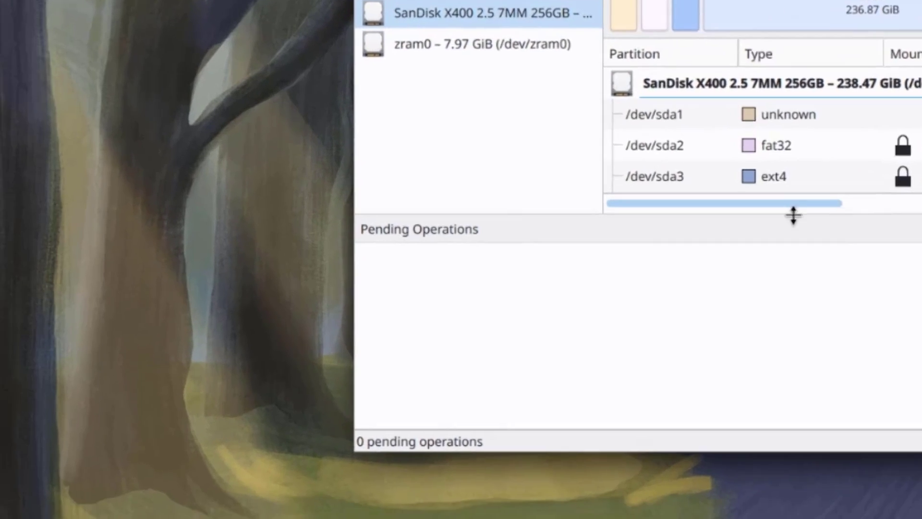
key("super")
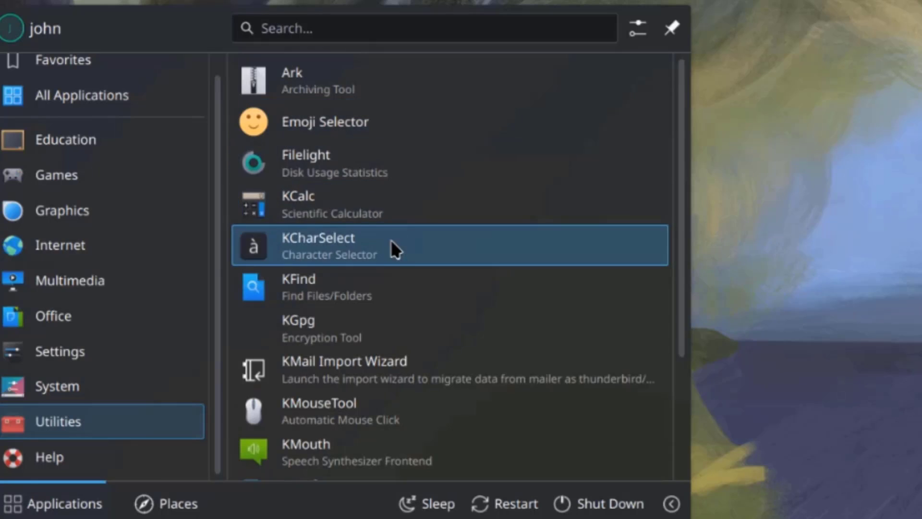
Step: Scroll down the Utilities apps list in the launcher
scroll(390, 240, "down", 3)
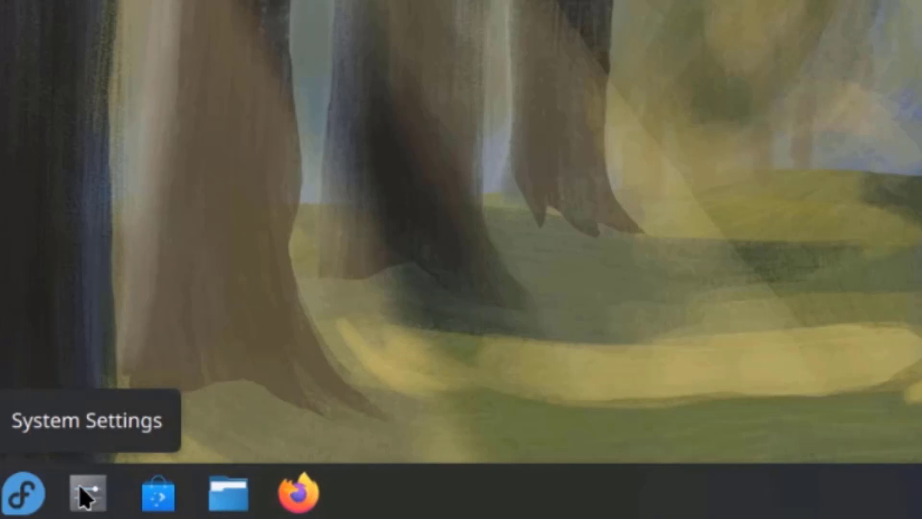
Step: Launch System Settings and view the wired connection's General and 802.1x Security tabs
left_click(85, 494)
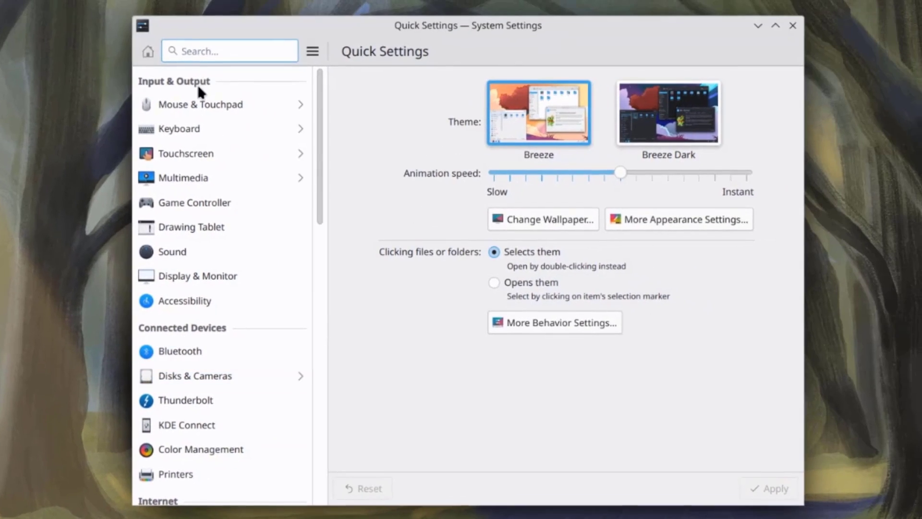
scroll(240, 213, "down", 3)
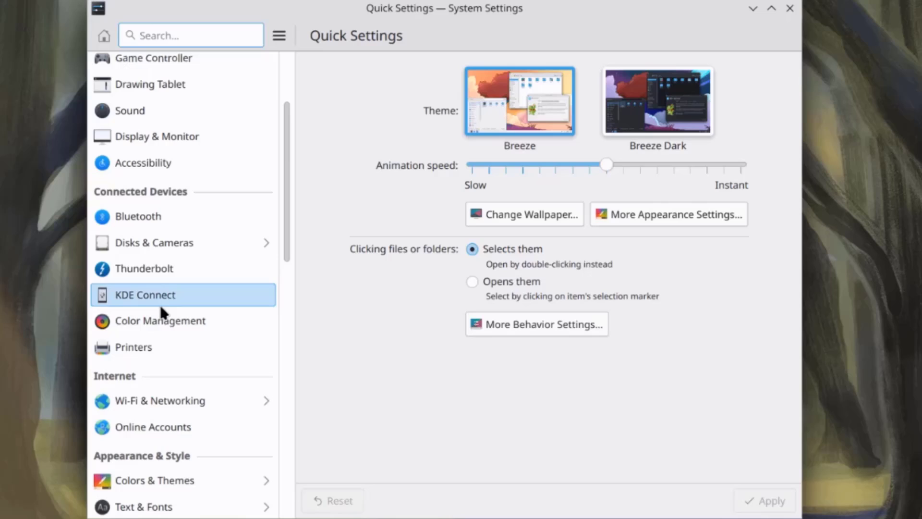
scroll(144, 211, "down", 3)
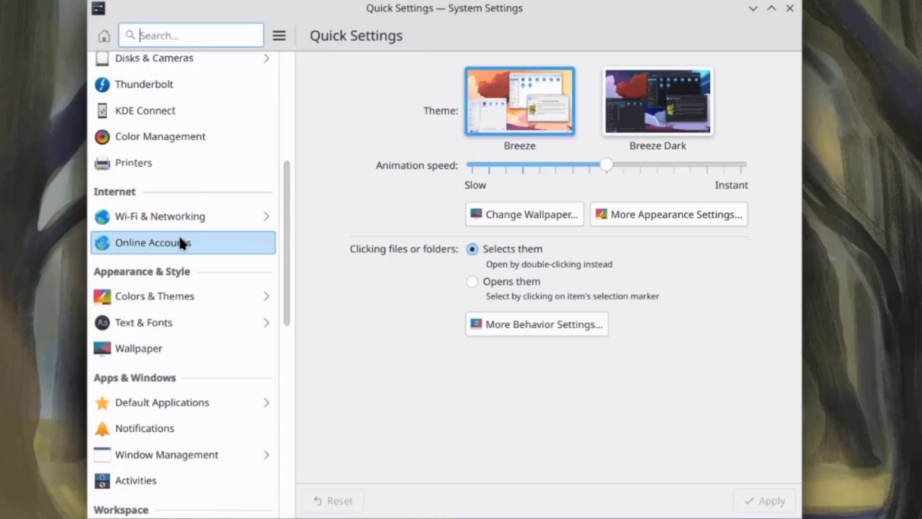
left_click(183, 224)
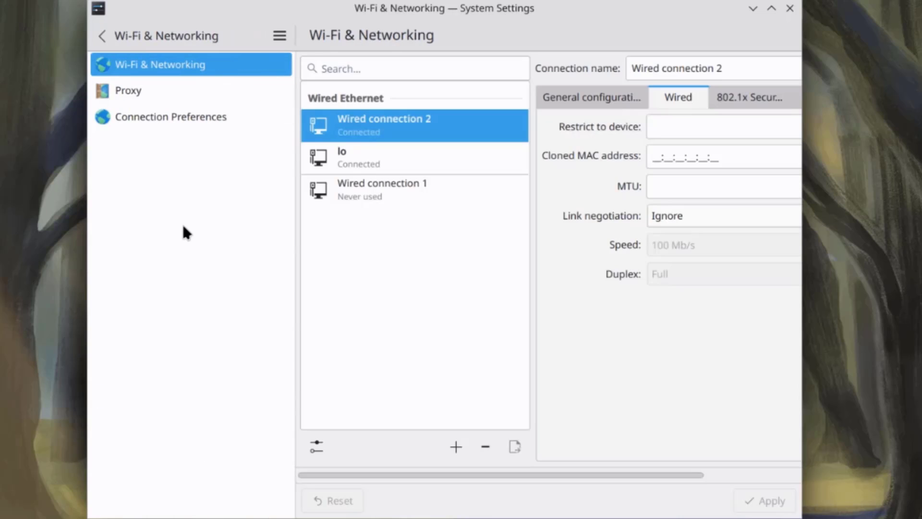
left_click(590, 99)
left_click(725, 98)
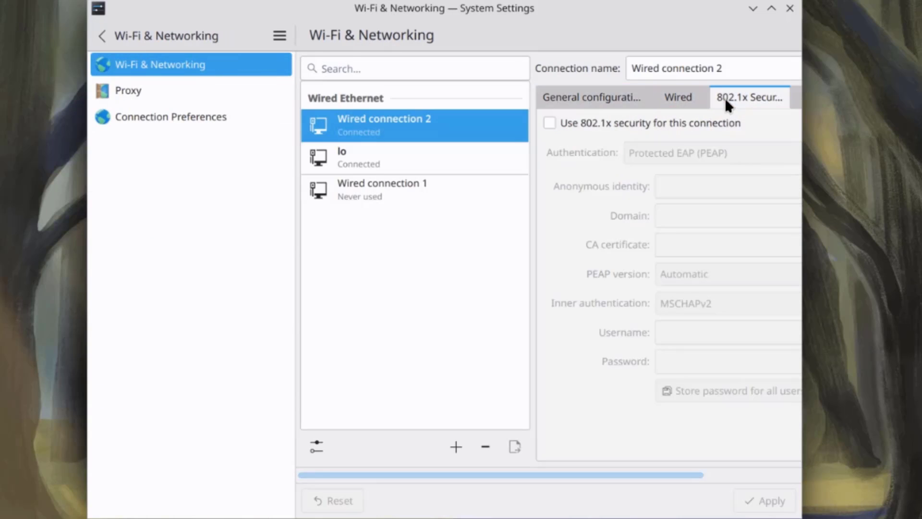
Step: Look over Proxy, connection preferences and Online Accounts, then open Colors & Themes
left_click(153, 91)
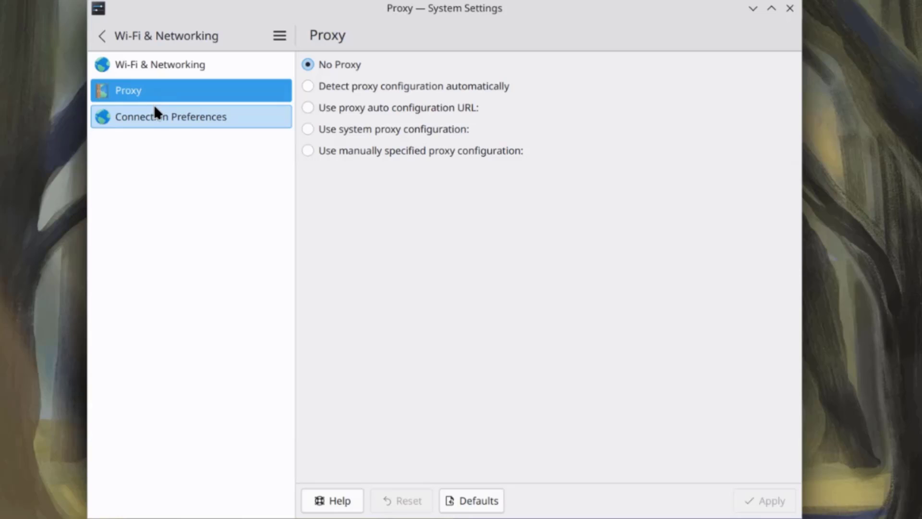
left_click(155, 116)
left_click(151, 91)
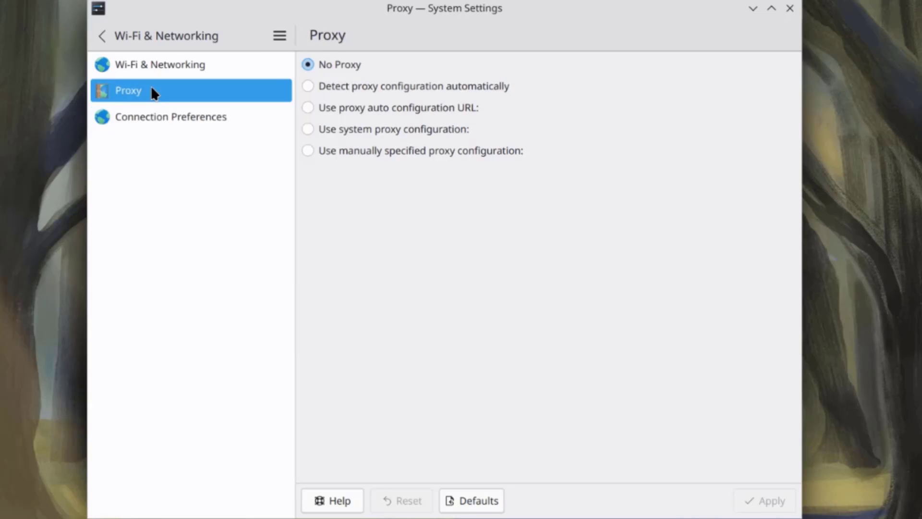
left_click(155, 246)
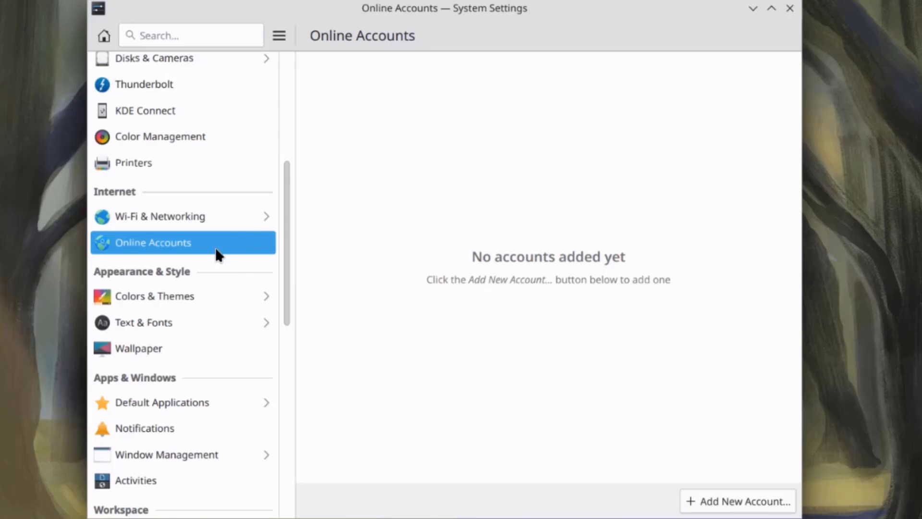
left_click(187, 293)
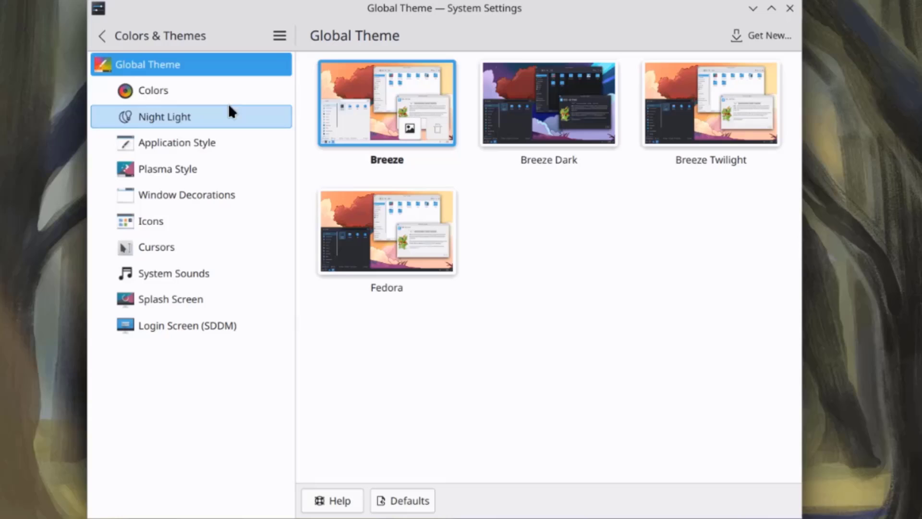
Step: Open the Wallpaper settings and scroll through the image grid
left_click(102, 41)
scroll(179, 290, "down", 3)
left_click(144, 210)
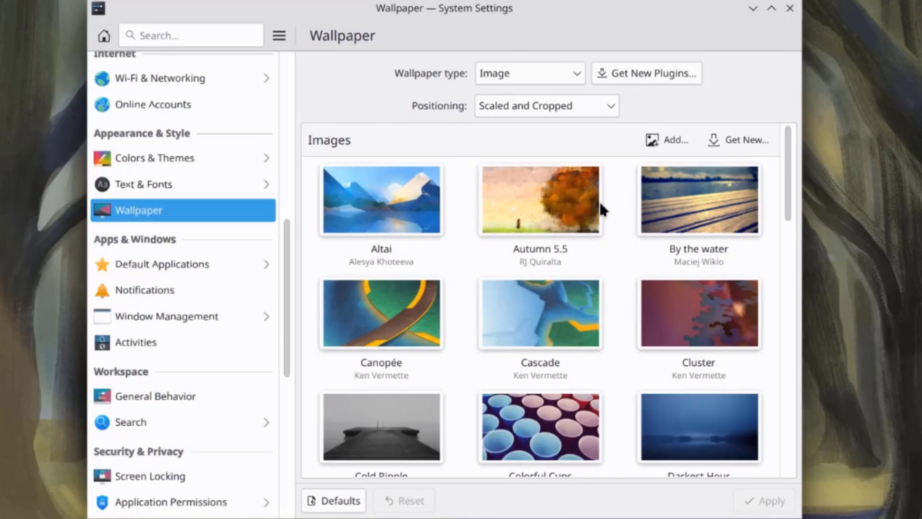
scroll(617, 268, "down", 10)
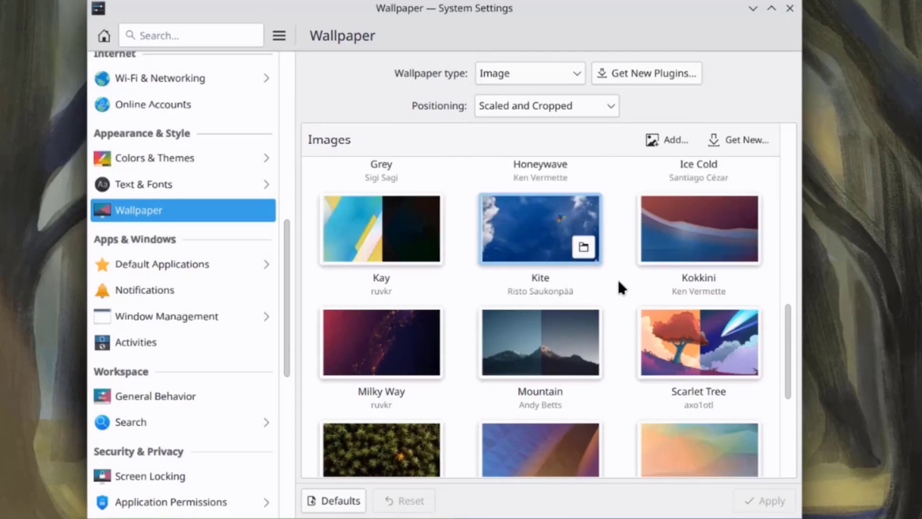
scroll(619, 288, "down", 5)
scroll(620, 287, "up", 3)
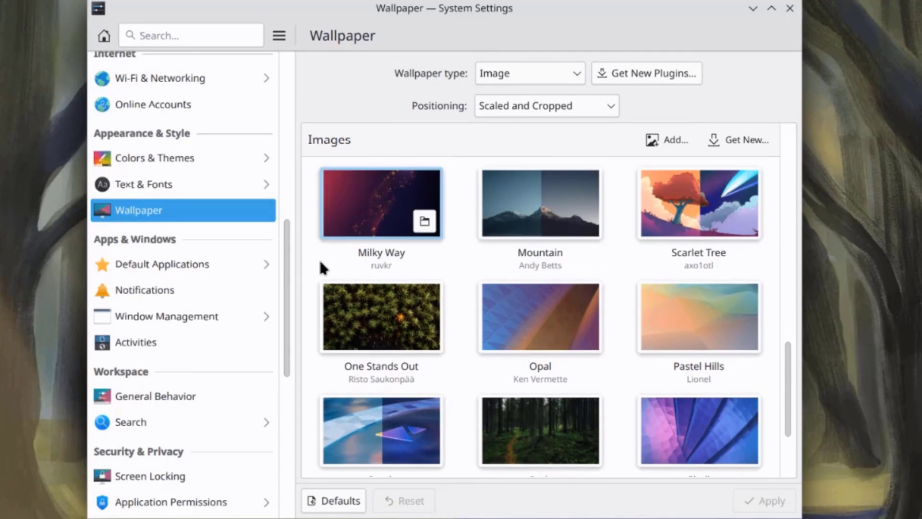
scroll(504, 282, "up", 8)
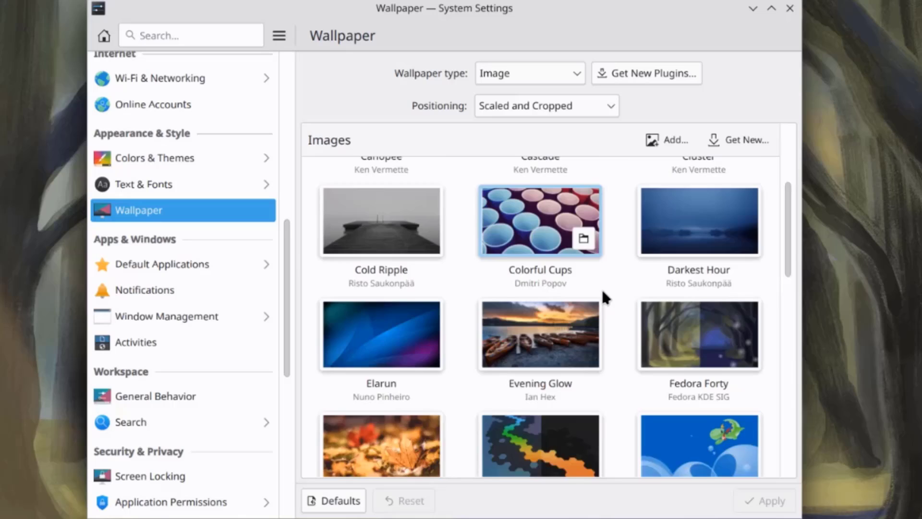
scroll(602, 289, "up", 5)
Step: View Default Applications, then the Notifications page with its popup options
left_click(215, 265)
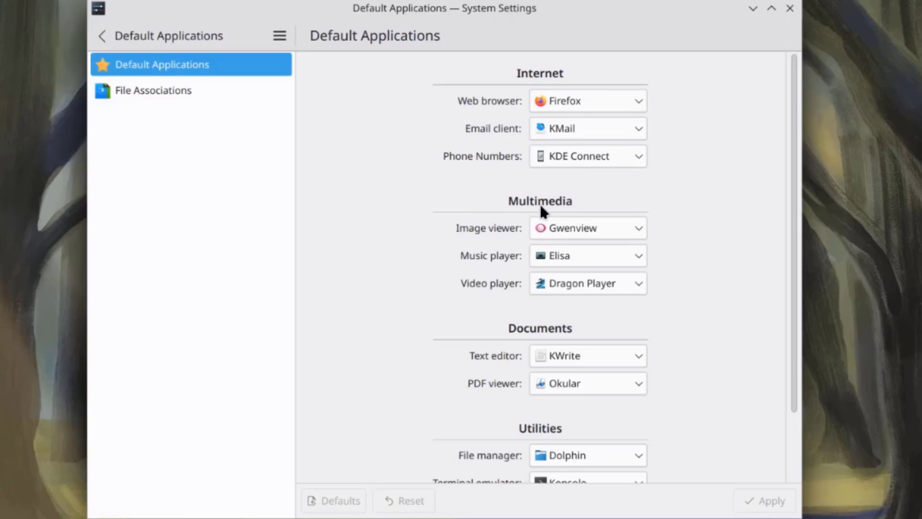
scroll(561, 329, "down", 3)
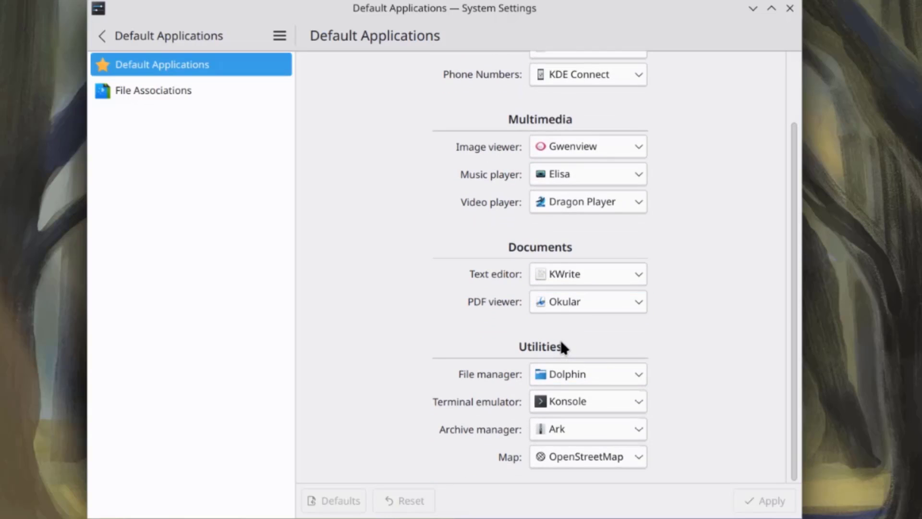
left_click(107, 38)
left_click(202, 295)
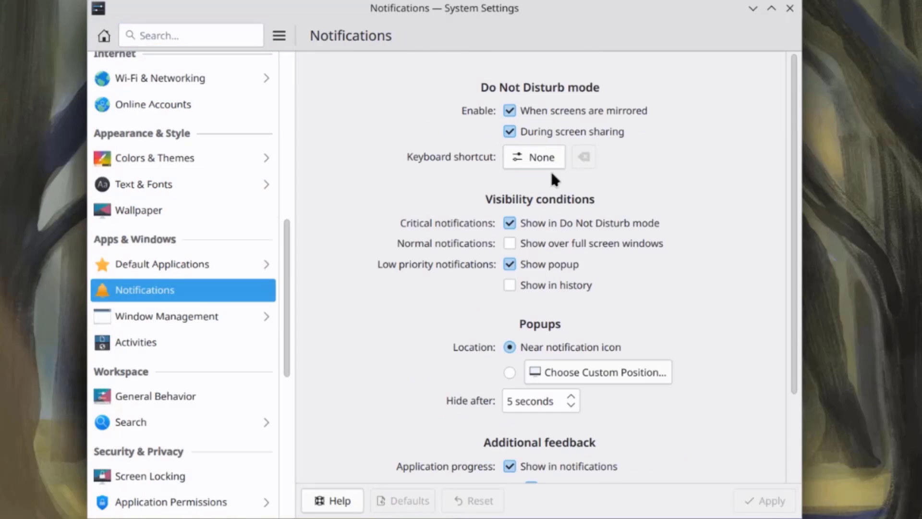
scroll(595, 264, "down", 2)
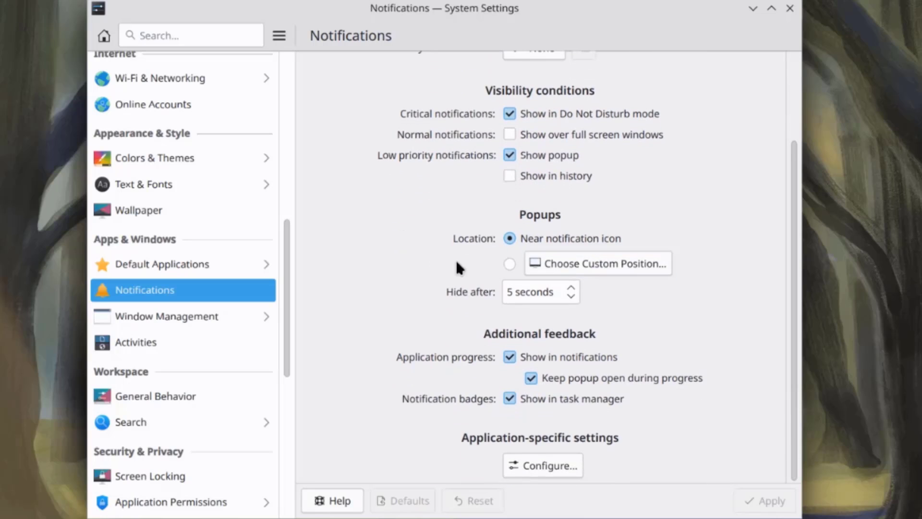
Step: Add four more virtual desktops in Window Management > Virtual Desktops, making five, and apply
left_click(197, 321)
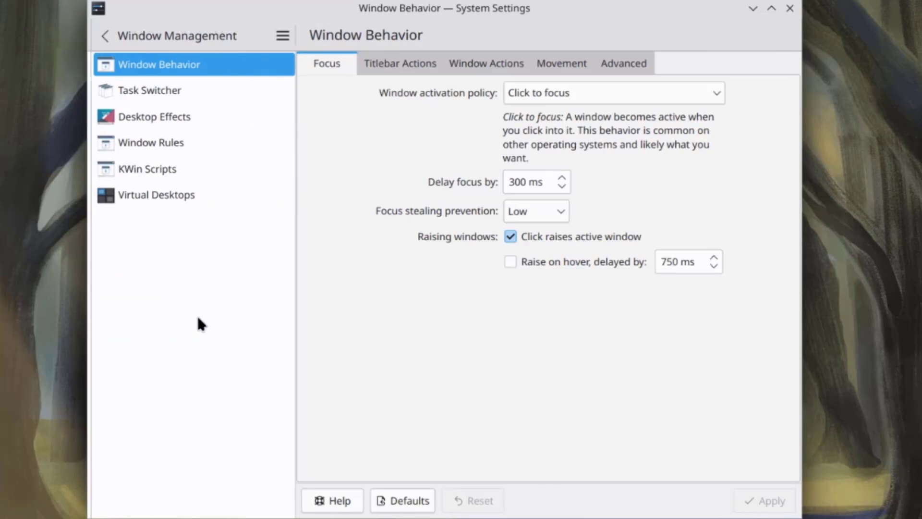
left_click(161, 198)
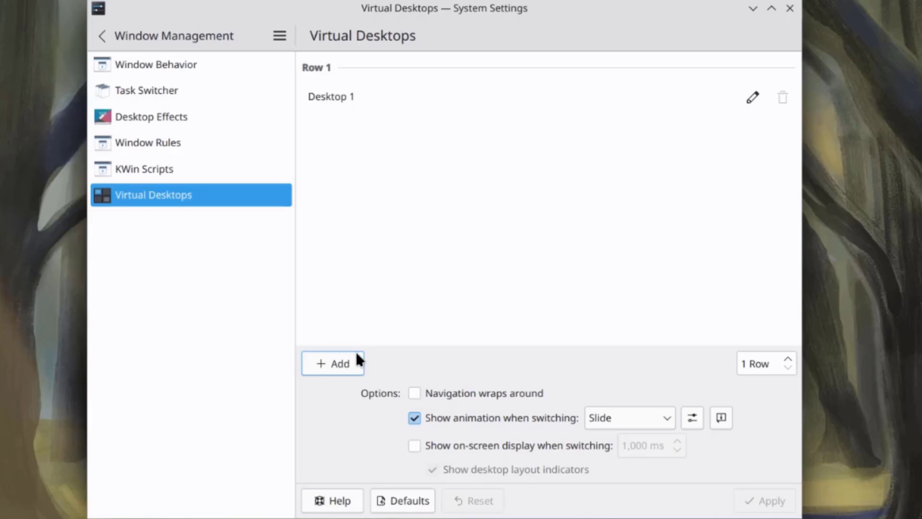
left_click(349, 365)
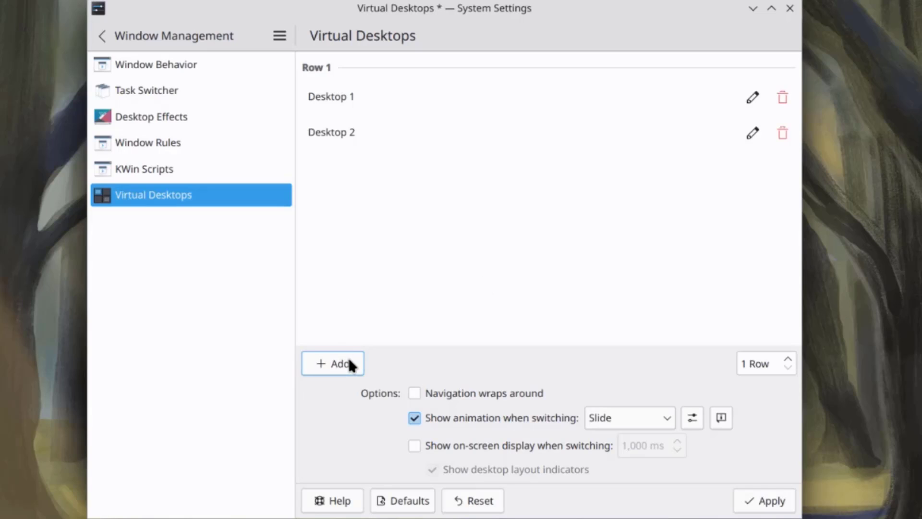
left_click(350, 364)
left_click(349, 364)
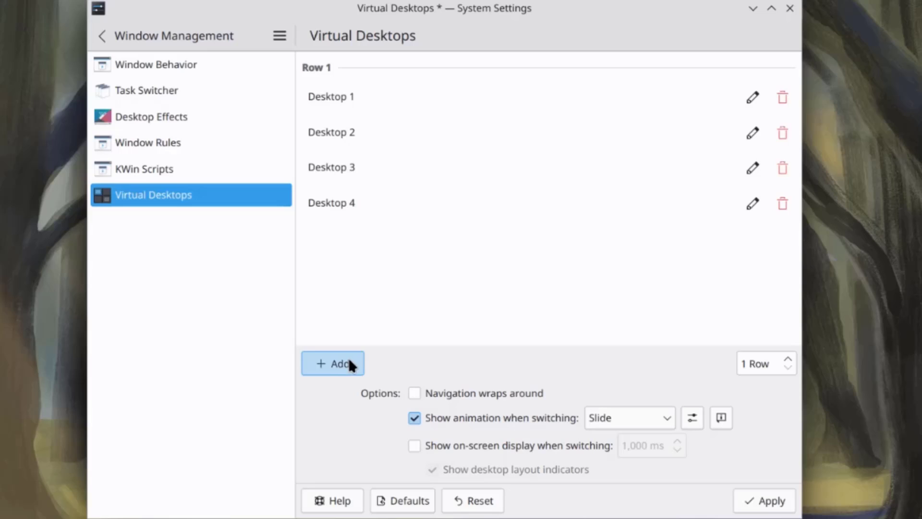
left_click(350, 364)
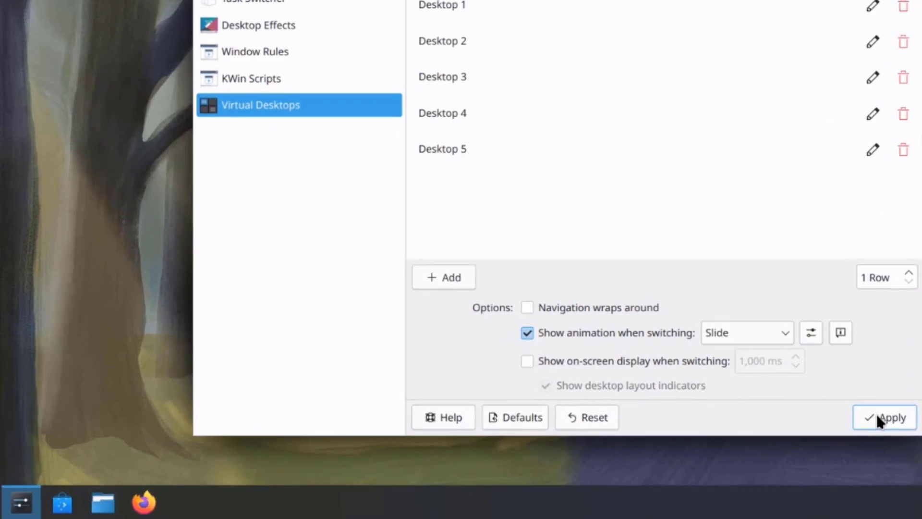
left_click(763, 501)
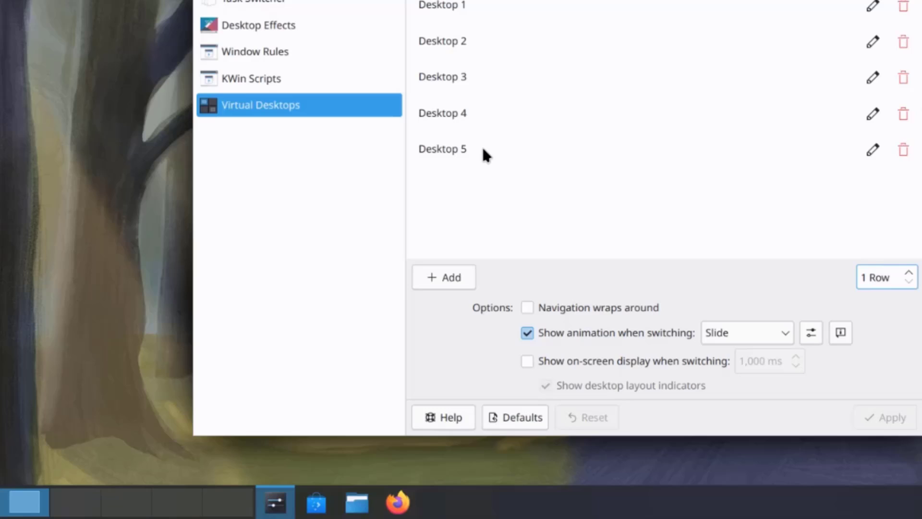
Step: Try a 4-row desktop layout, then set the desktops back to 1 row and apply
left_click(909, 275)
left_click(909, 275)
left_click(909, 275)
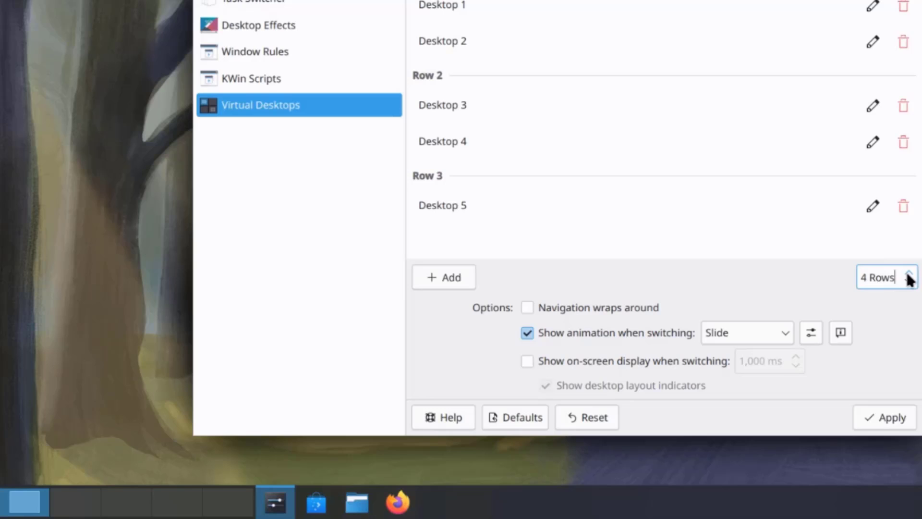
left_click(885, 417)
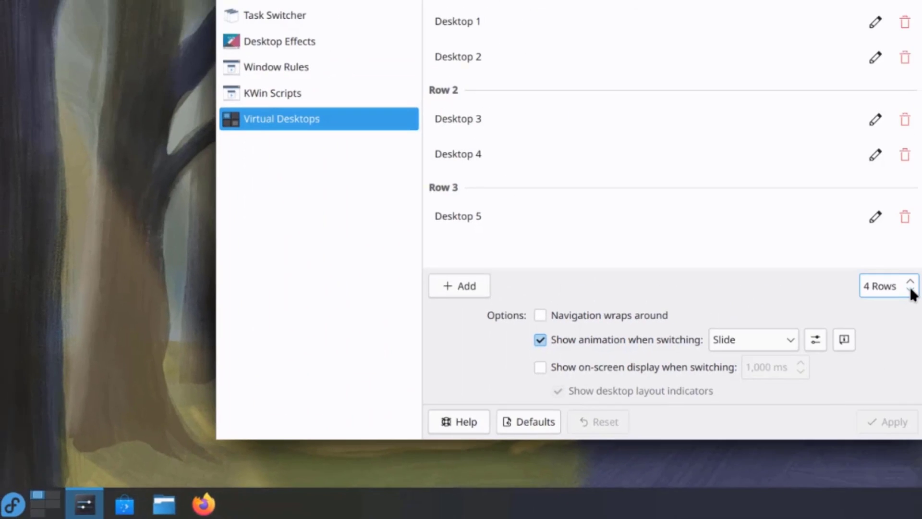
left_click(911, 291)
left_click(911, 290)
left_click(911, 290)
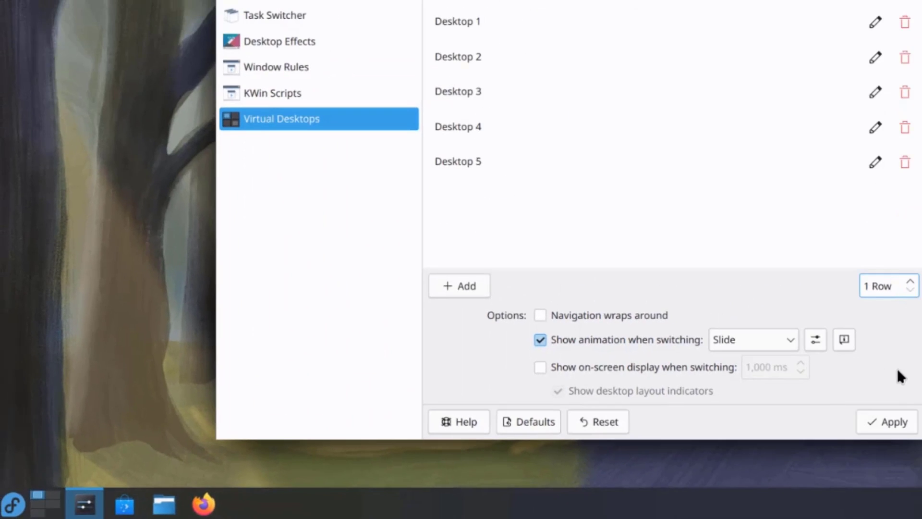
left_click(894, 422)
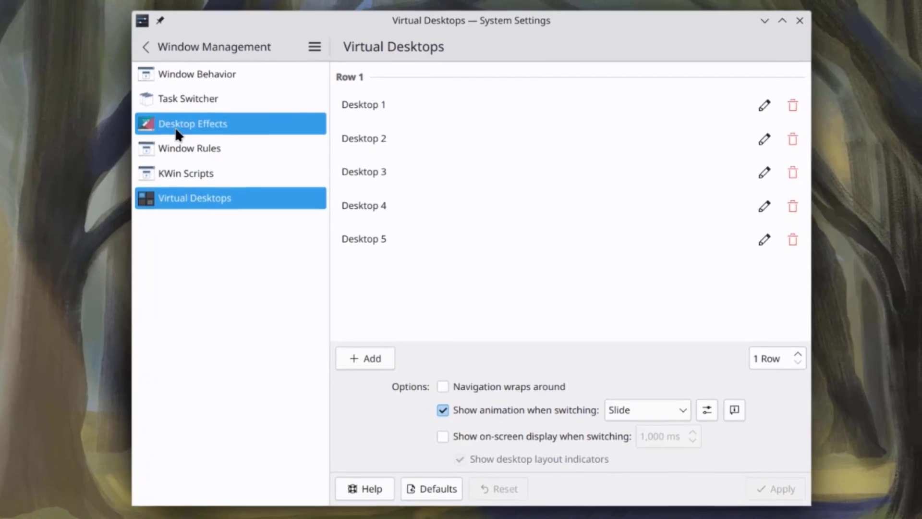
Step: Enable and apply the Cube effect in Desktop Effects, then go back to Window Management
left_click(175, 127)
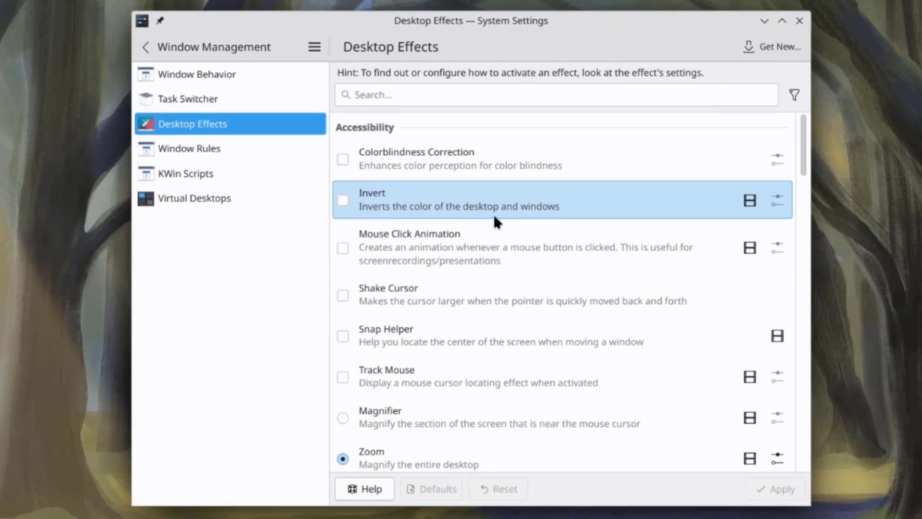
scroll(549, 245, "down", 20)
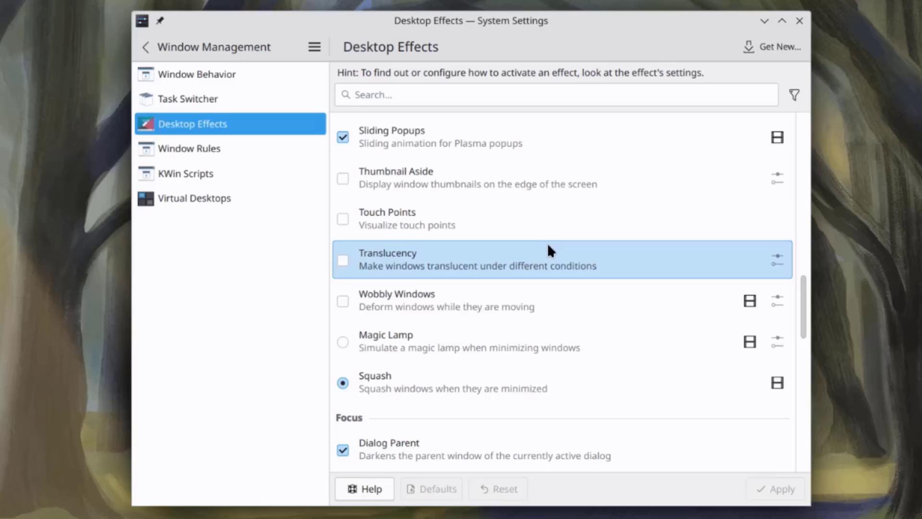
scroll(547, 243, "down", 10)
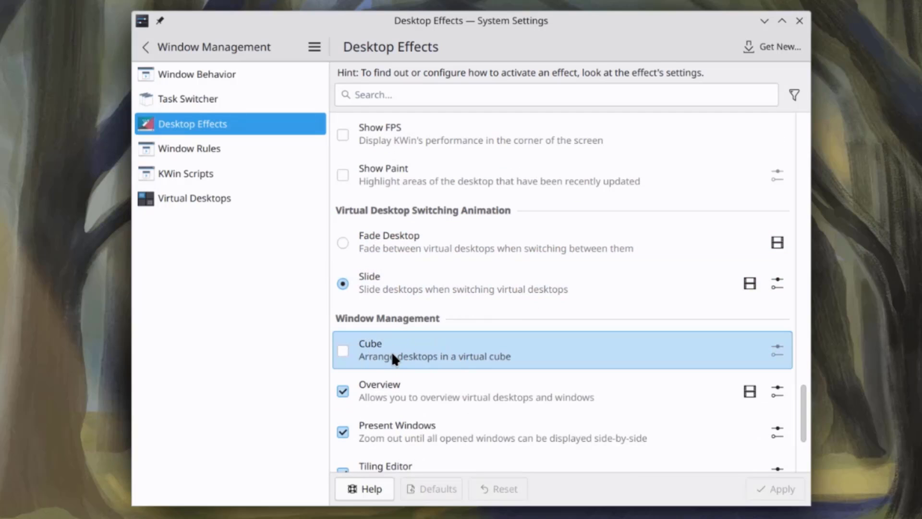
left_click(343, 351)
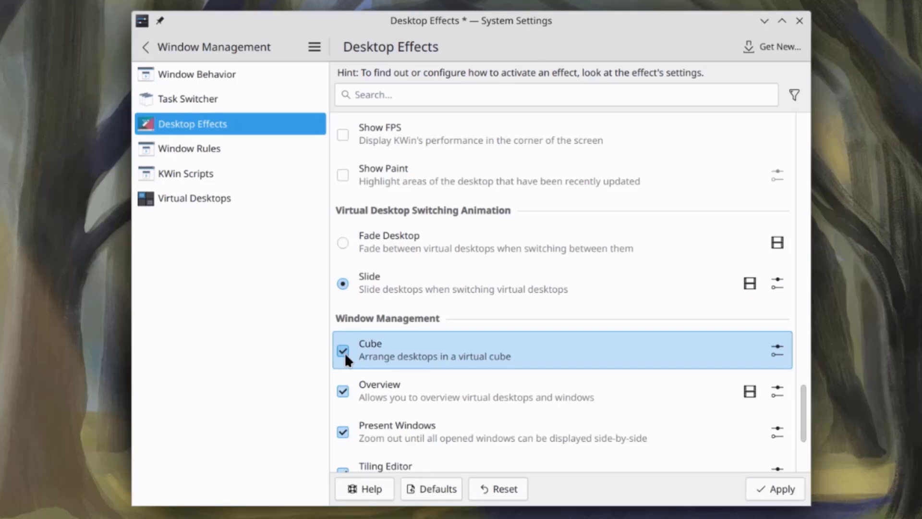
left_click(779, 489)
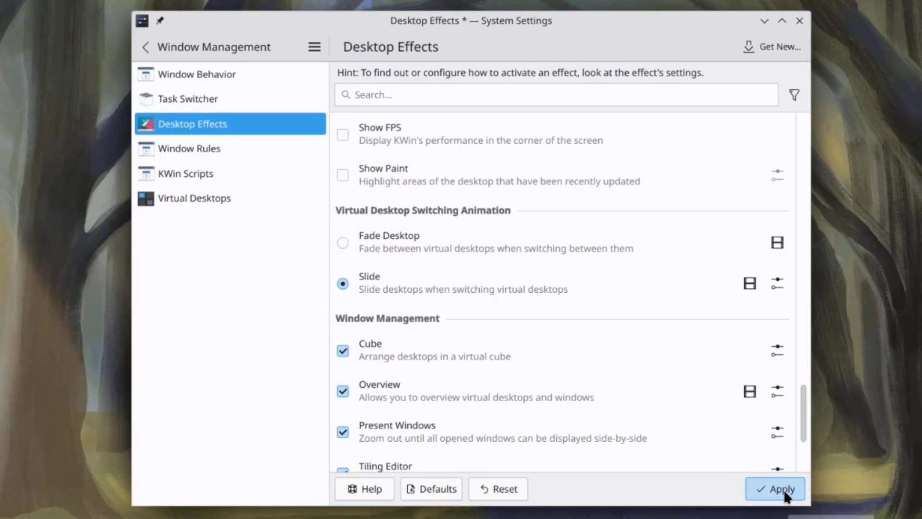
left_click(154, 45)
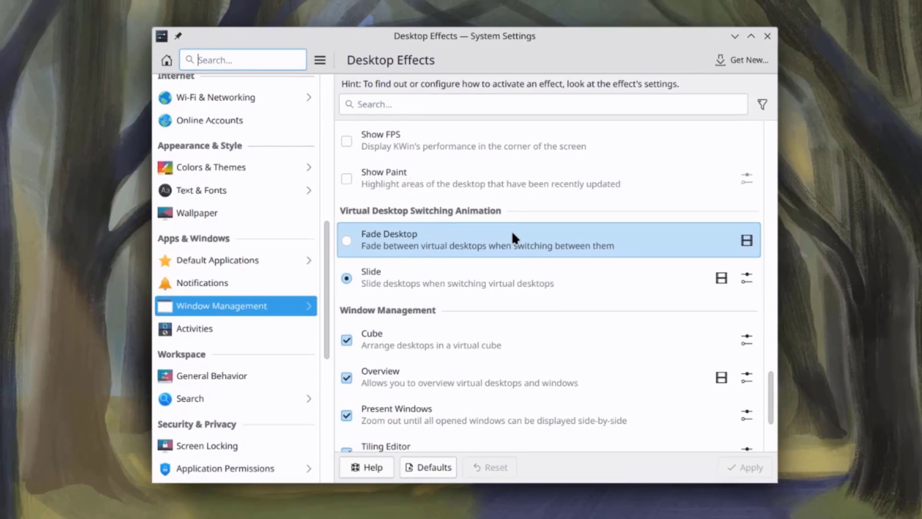
Step: Show the desktop cube with Meta+C, tilt it to view from above, then close it
key("super+c")
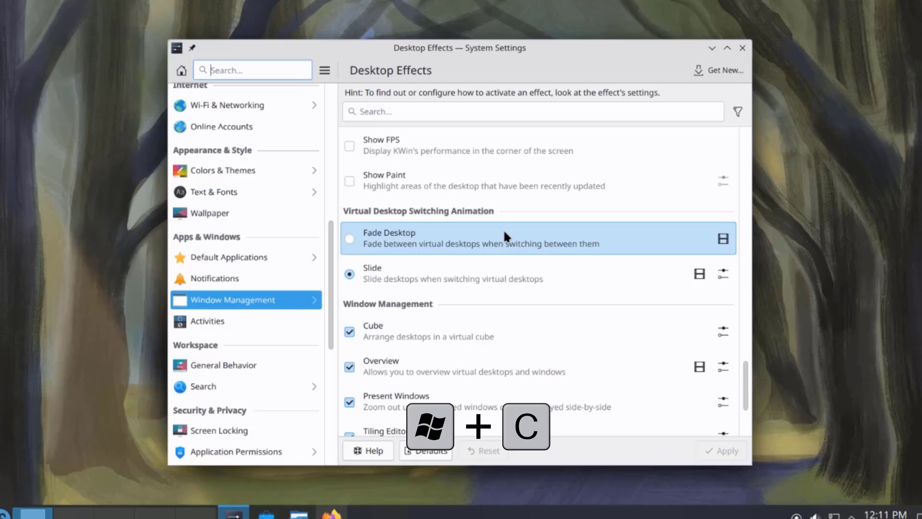
key("super+c")
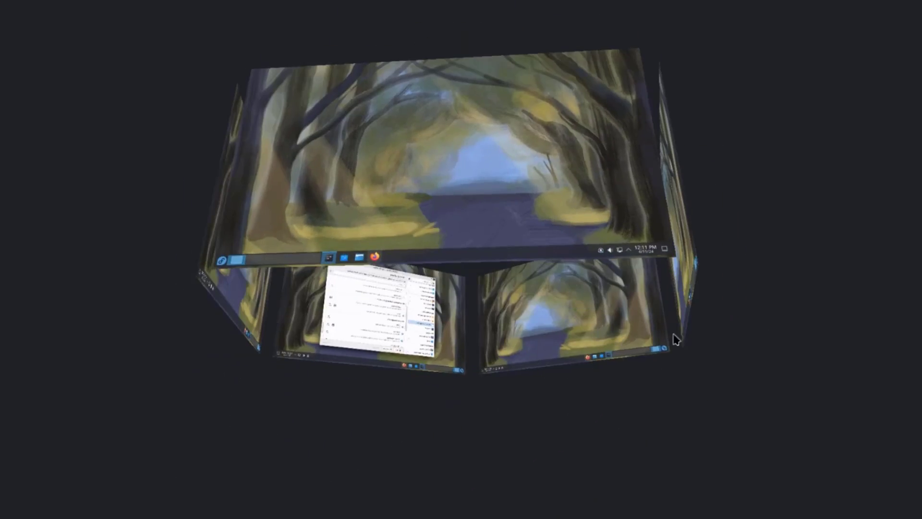
left_click_drag(336, 191, 206, 261)
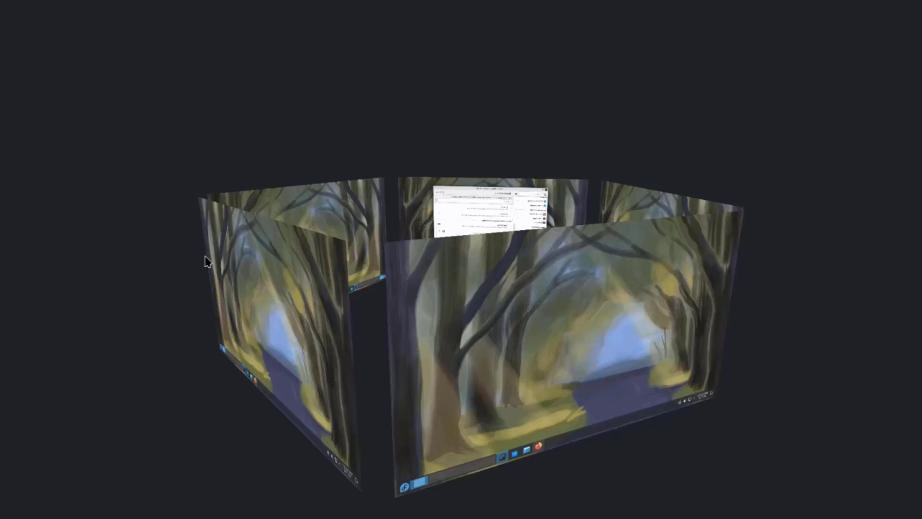
key("Escape")
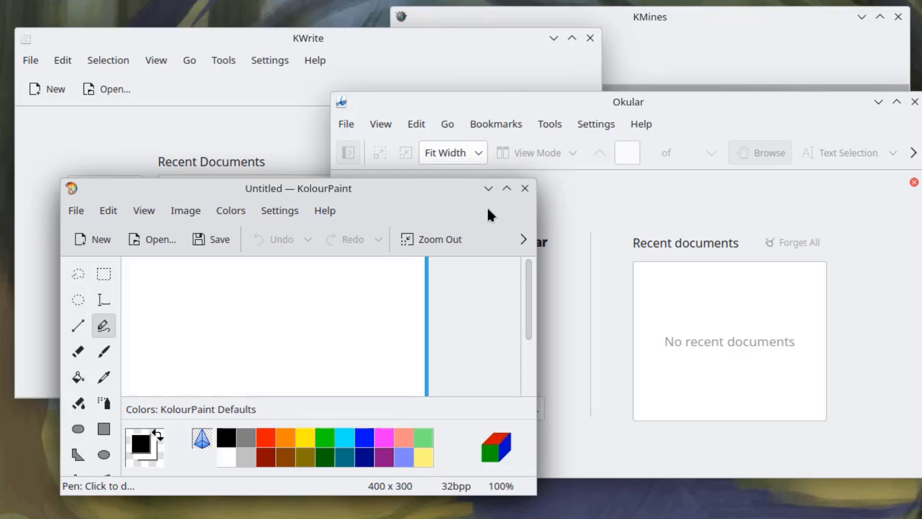
Step: Minimize the KolourPaint, Okular, KMines and KWrite windows one after another
left_click(490, 190)
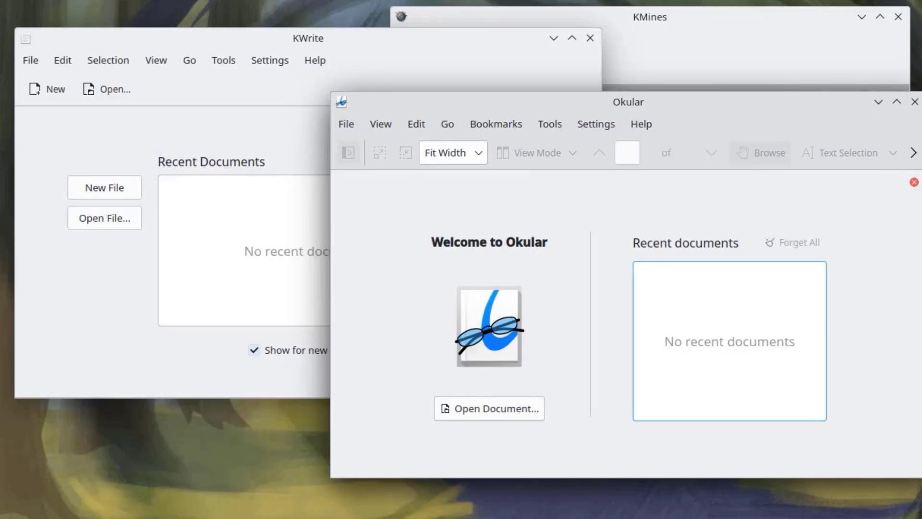
left_click(878, 102)
left_click(863, 18)
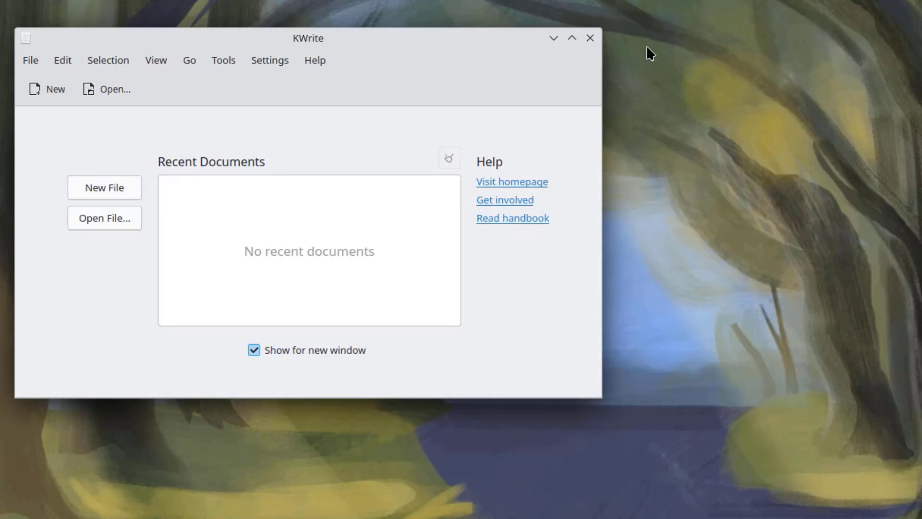
left_click(552, 39)
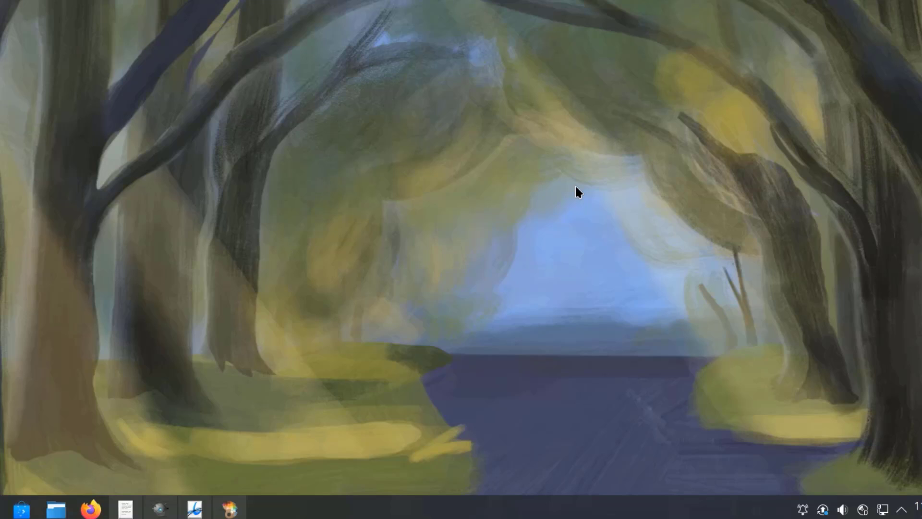
Step: Cycle the Alt+Tab switcher through KWrite, Okular, KolourPaint and KMines
key("alt+Tab")
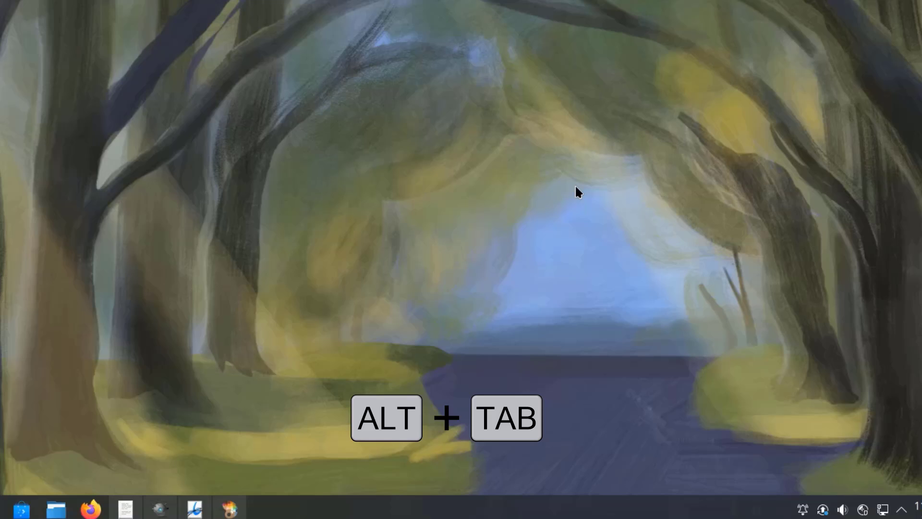
key("alt+Tab")
key("alt+shift+Tab")
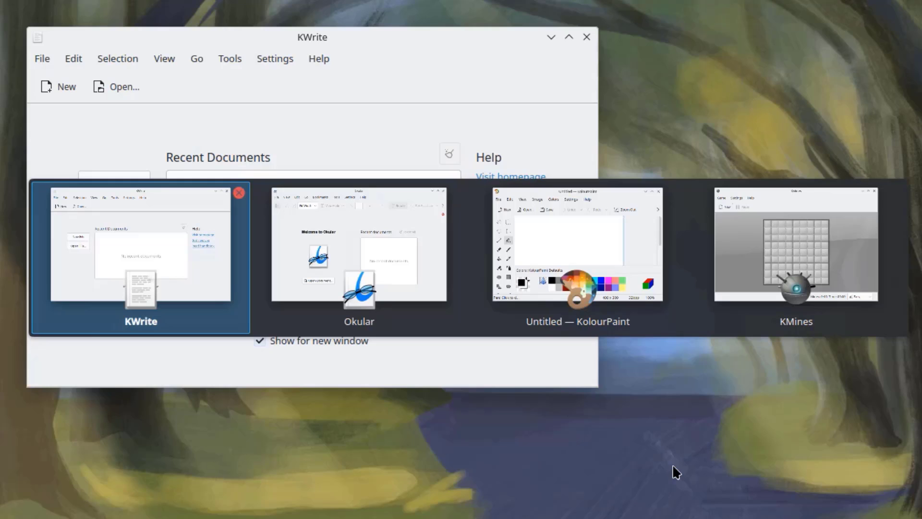
key("alt+Tab")
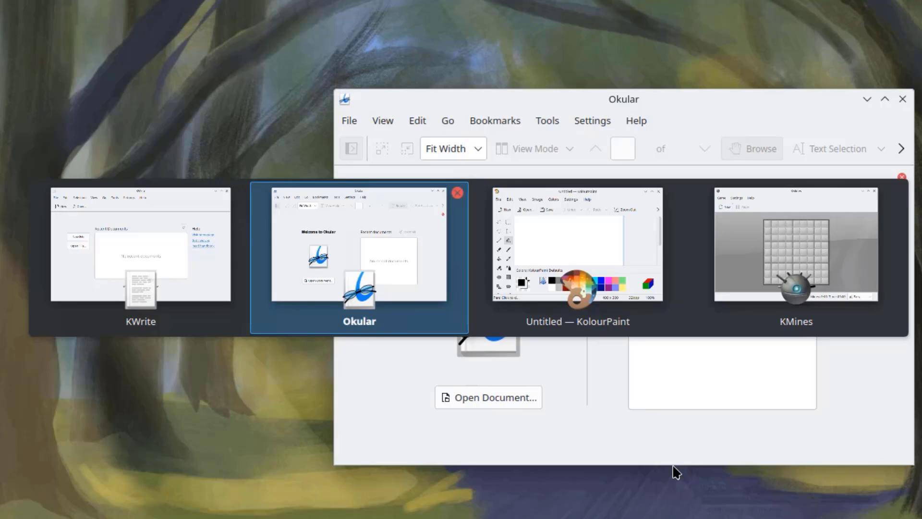
key("alt+Tab")
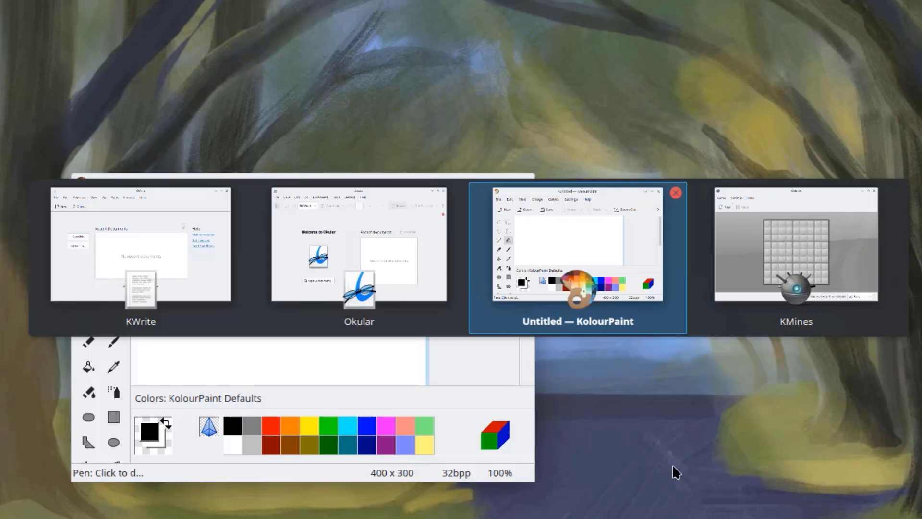
key("alt+Tab")
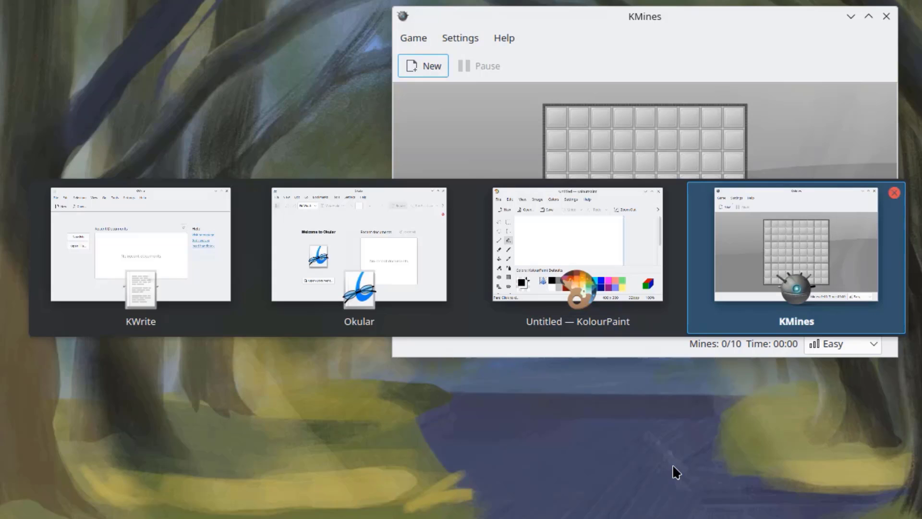
Step: Cycle the switcher around again to KMines, then quit it with Ctrl+Q
key("alt+Tab")
key("alt+Tab")
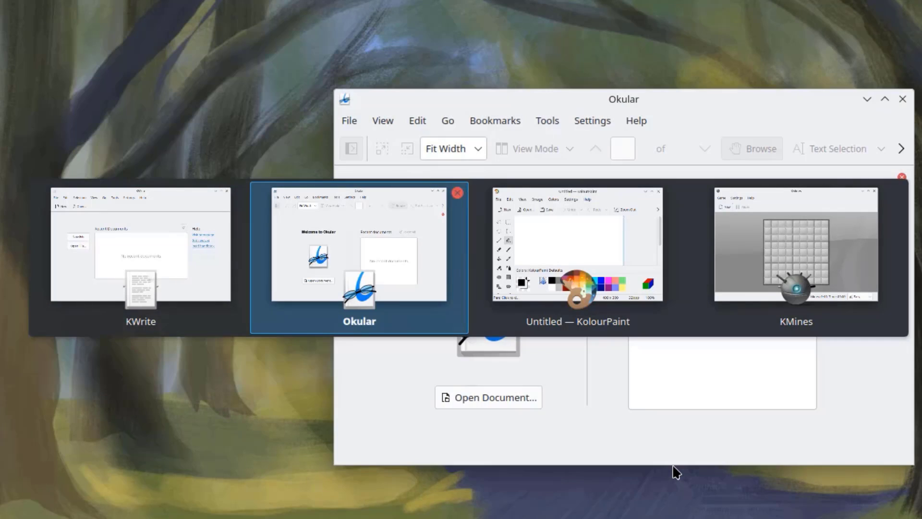
key("alt+Tab")
key("alt+Tab")
key("alt+Tab")
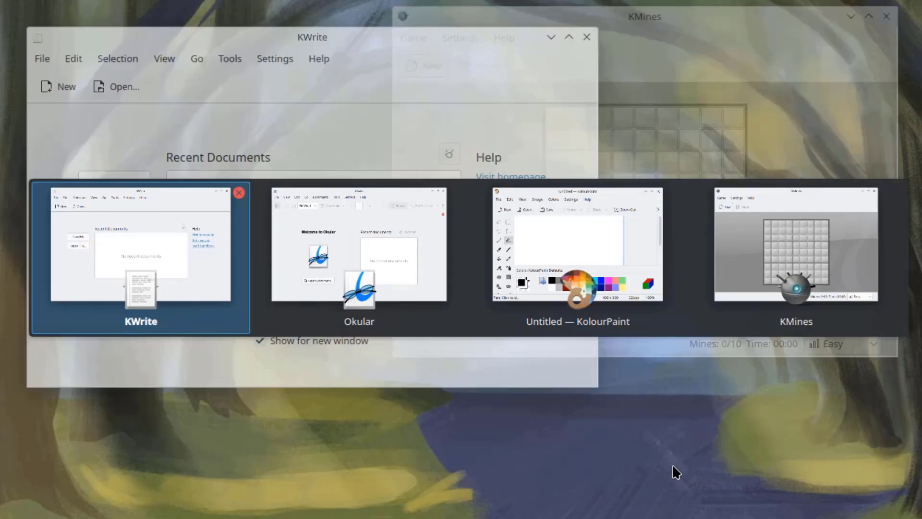
key("alt+Tab")
key("alt+Tab")
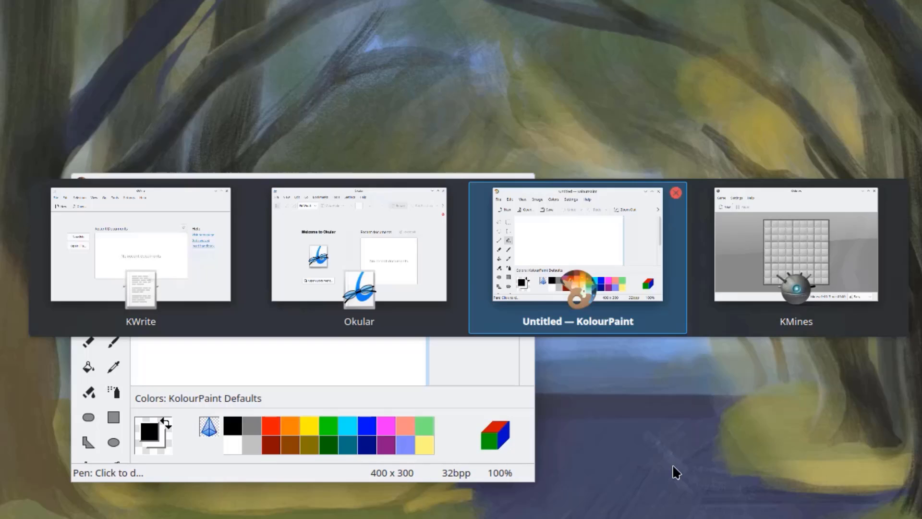
key("alt+Tab")
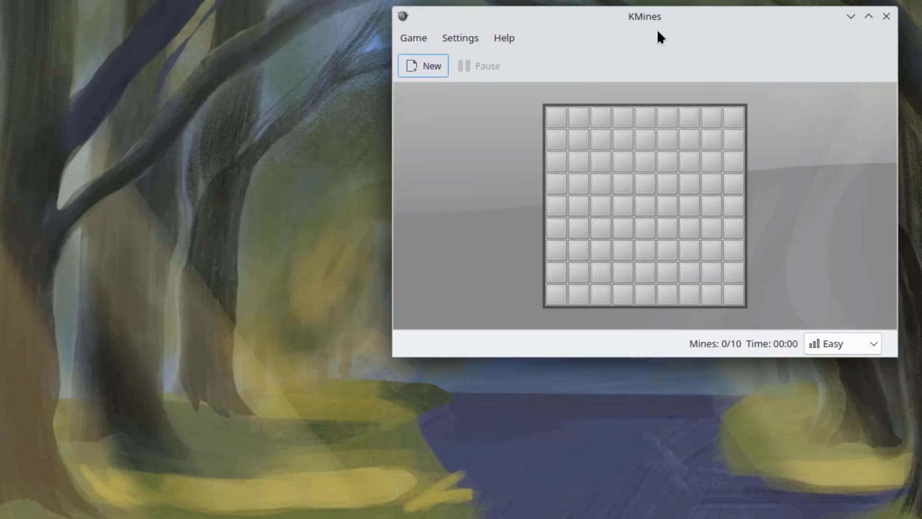
key("ctrl+q")
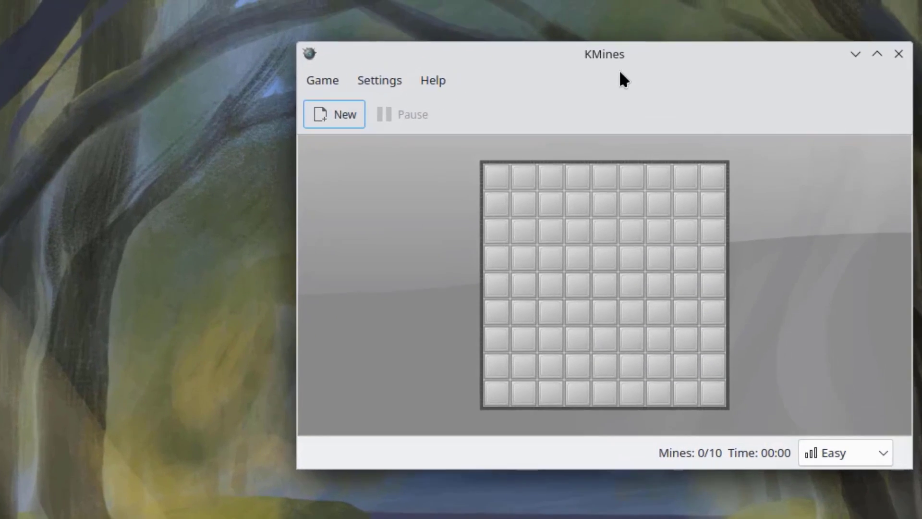
Step: Set the desktop wallpaper to Elarun in Configure Desktop and Wallpaper, then close the settings
right_click(427, 169)
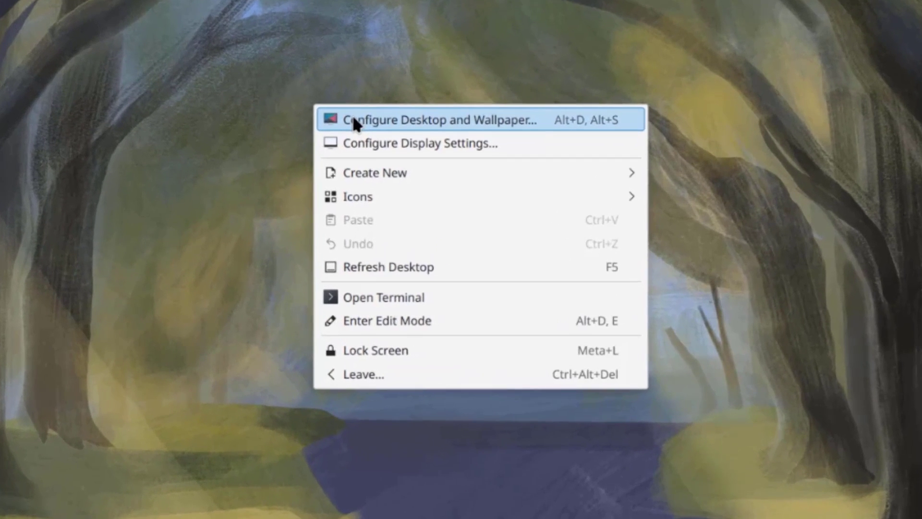
left_click(367, 118)
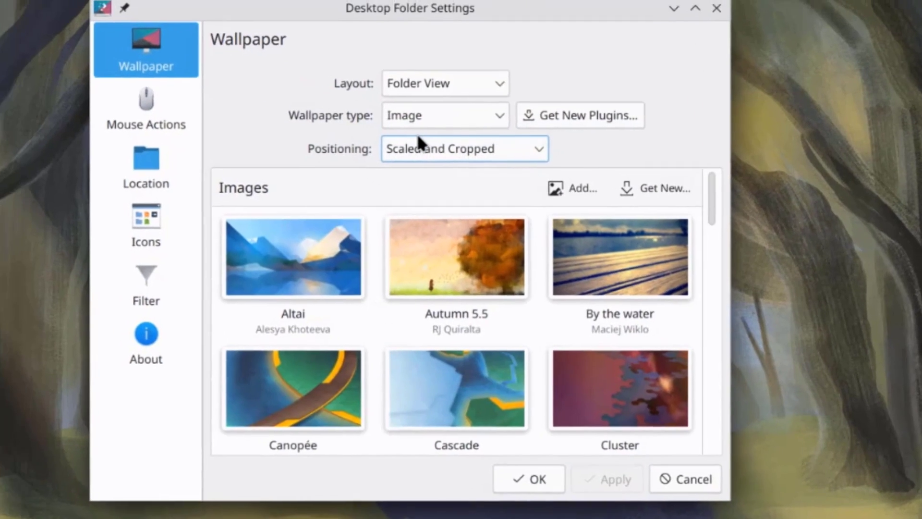
scroll(598, 293, "down", 5)
scroll(595, 297, "up", 3)
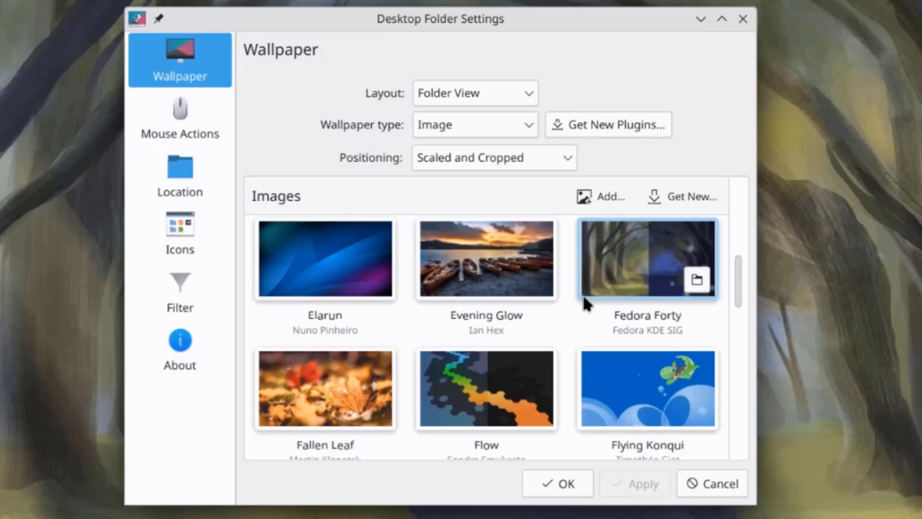
left_click(337, 256)
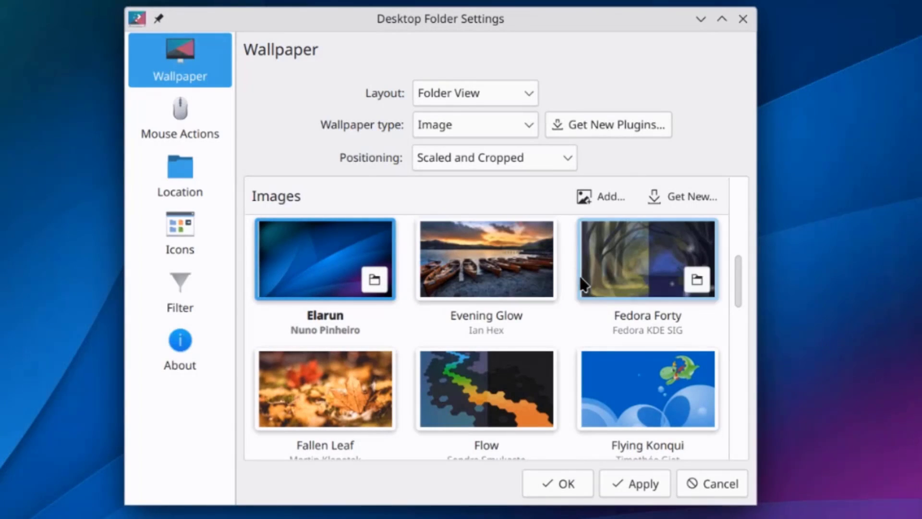
left_click(747, 22)
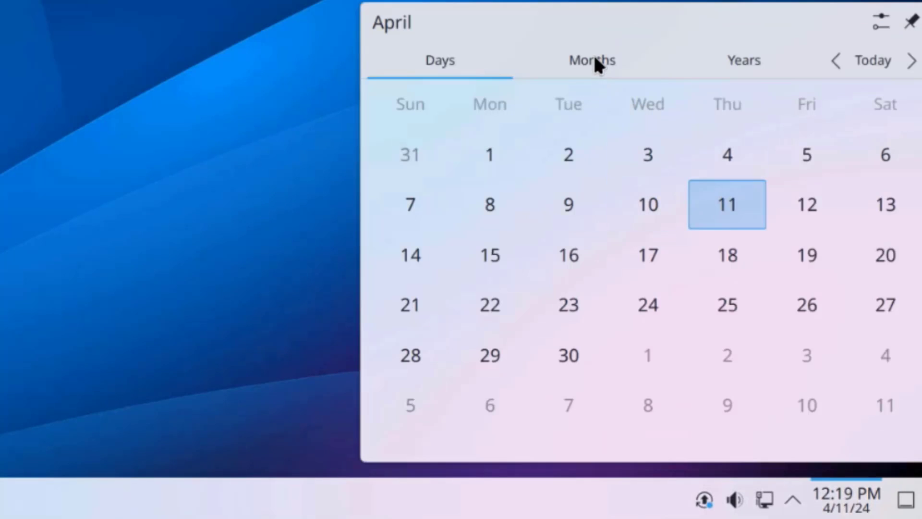
Step: Browse the calendar's Months and Years views, return to today, then show hidden tray icons
left_click(592, 57)
left_click(778, 60)
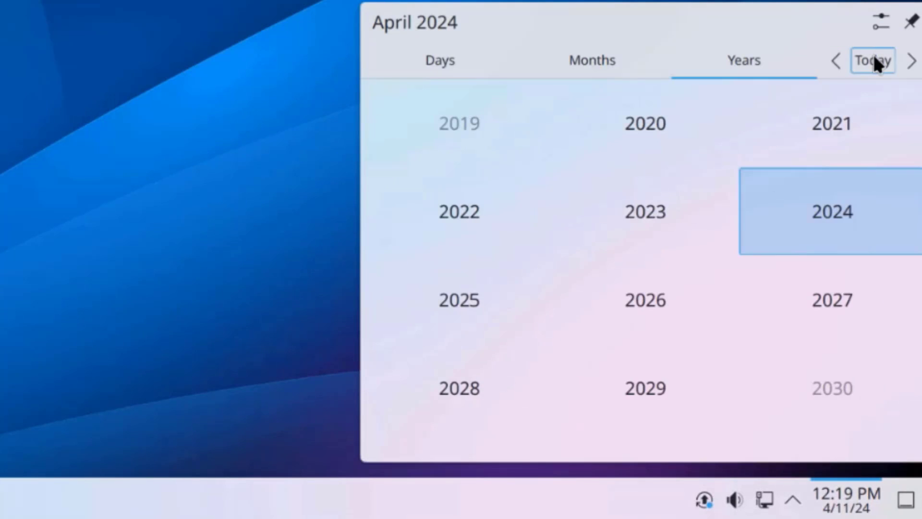
left_click(426, 62)
key("Escape")
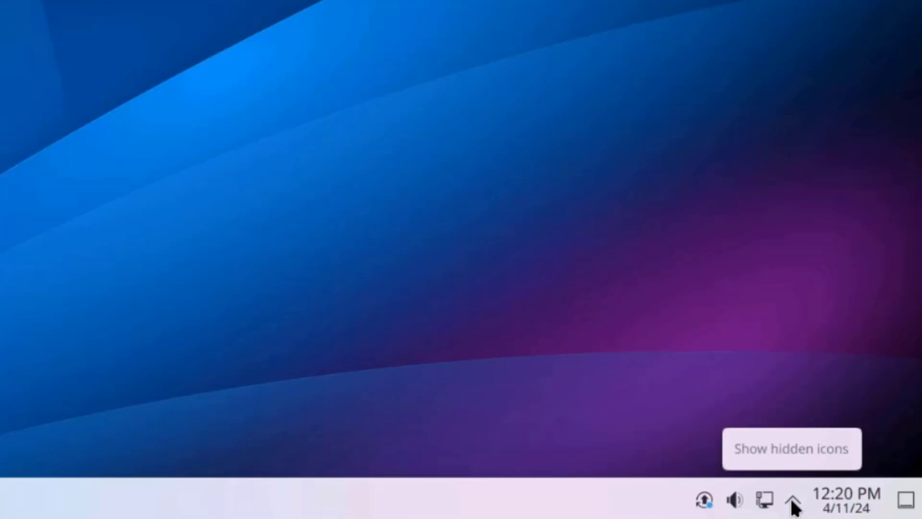
left_click(793, 503)
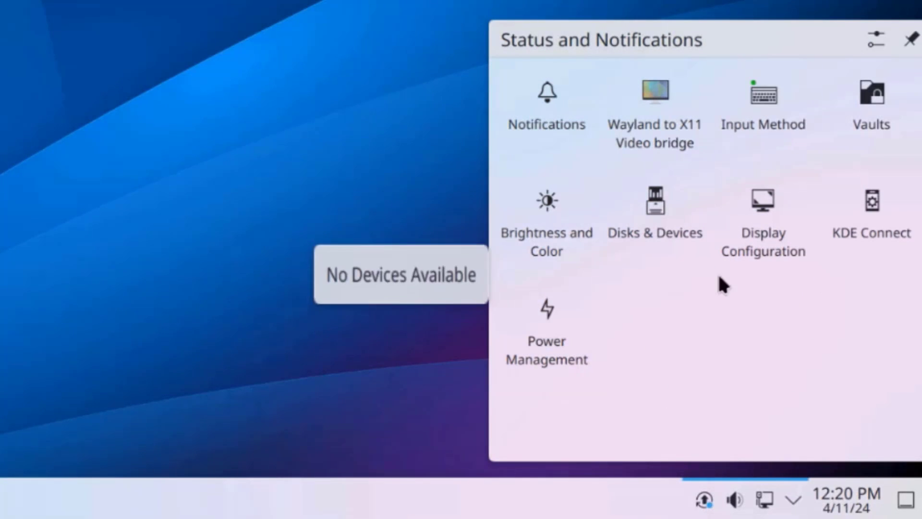
Step: Enter panel Edit Mode and vary the panel height, finishing back at 44
right_click(433, 504)
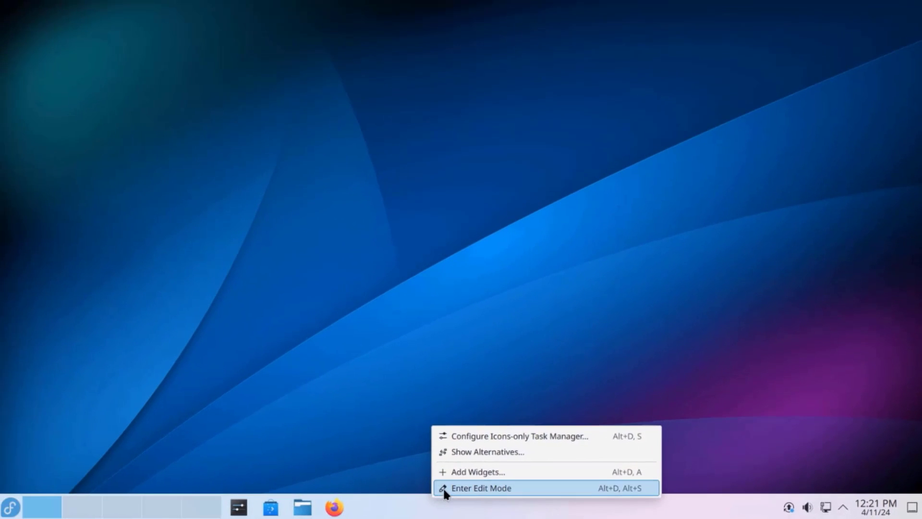
left_click(468, 487)
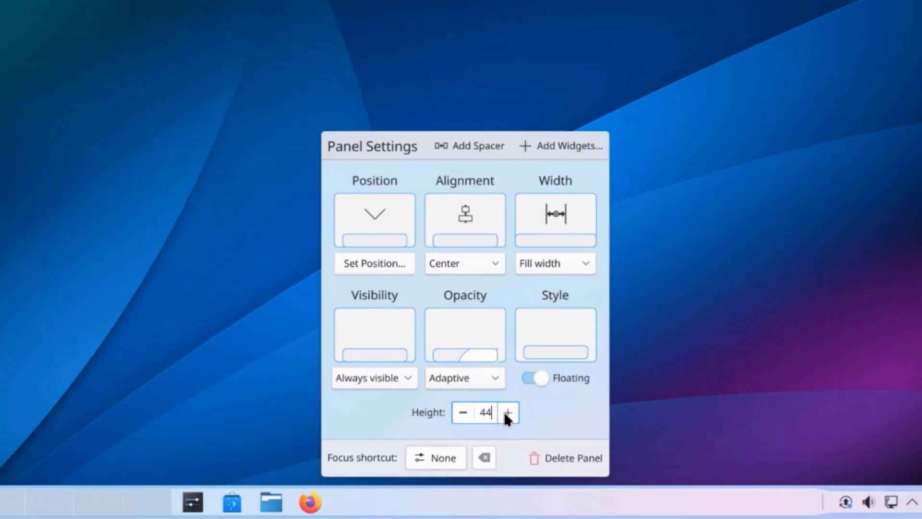
scroll(511, 407, "up", 8)
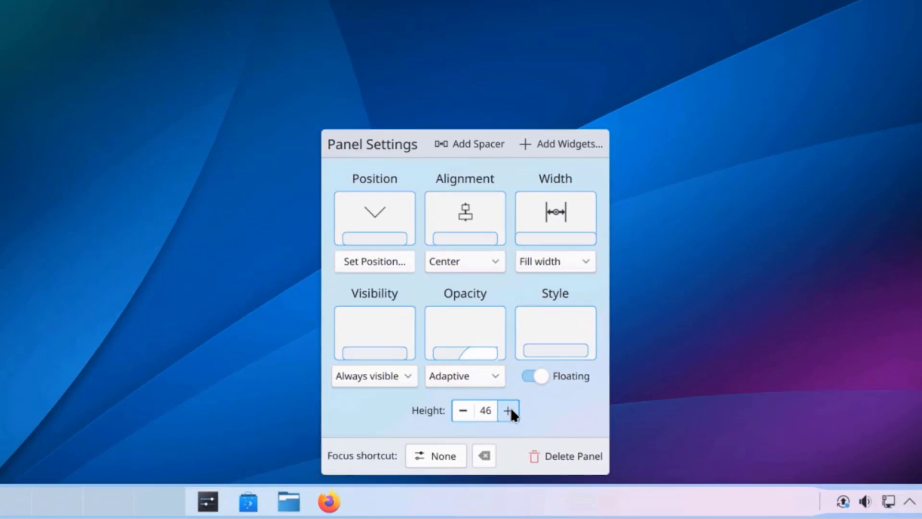
scroll(512, 407, "up", 12)
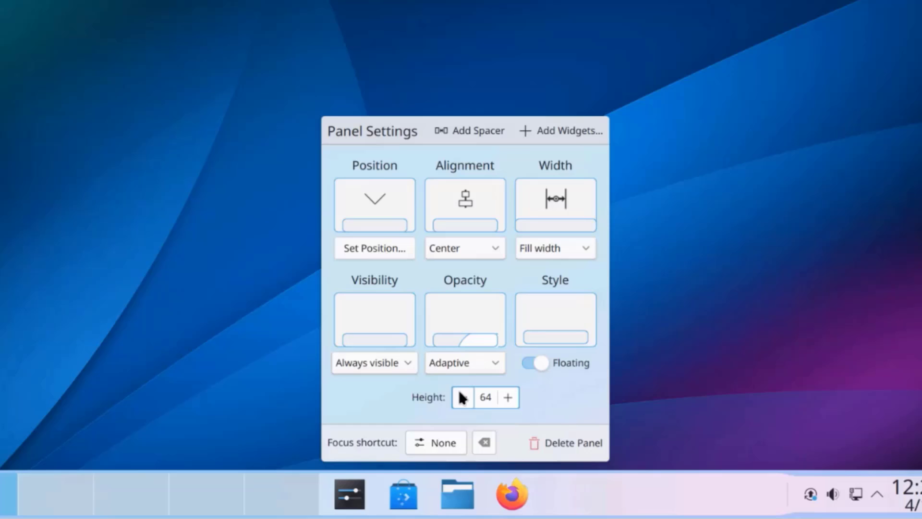
scroll(462, 396, "down", 16)
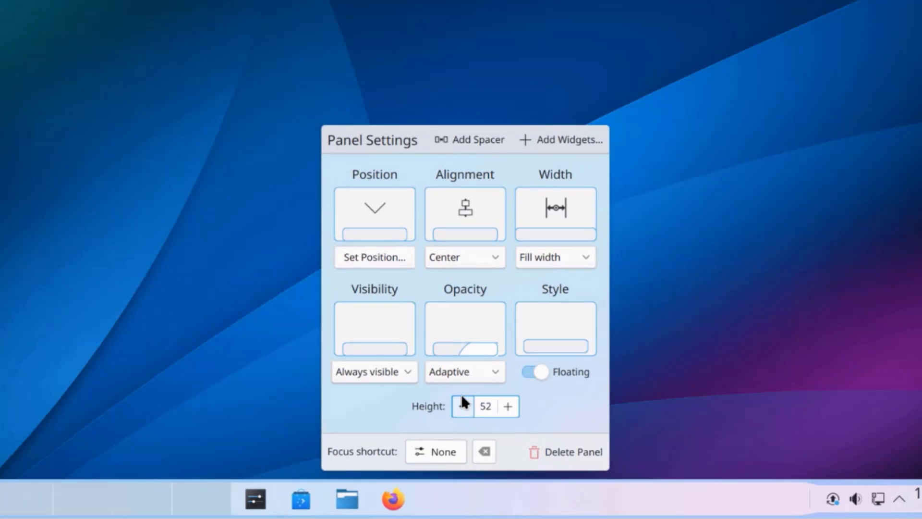
scroll(463, 404, "down", 6)
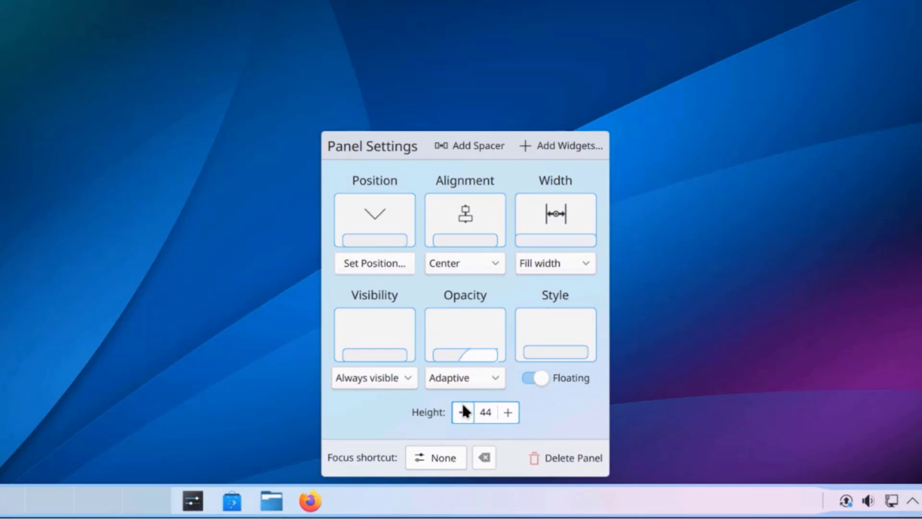
left_click(507, 416)
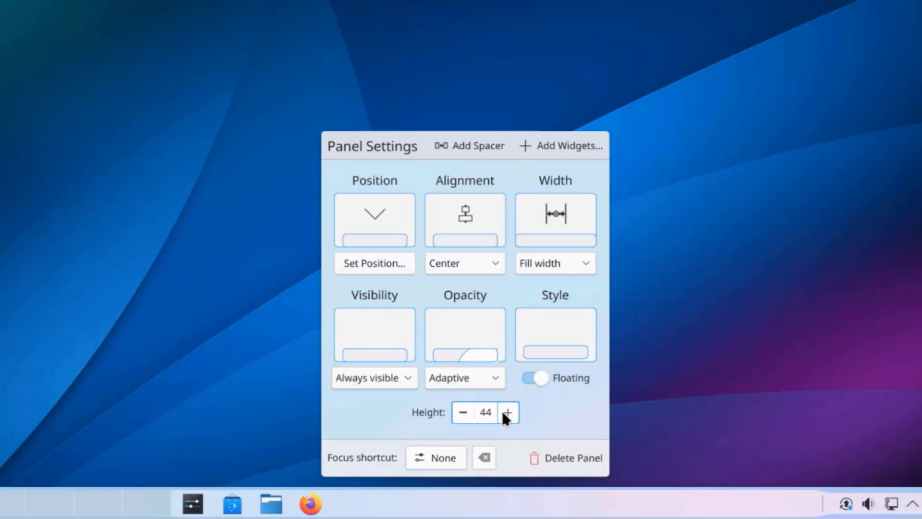
Step: Try Windows Go Below for panel visibility, then return it to Always visible
left_click(385, 371)
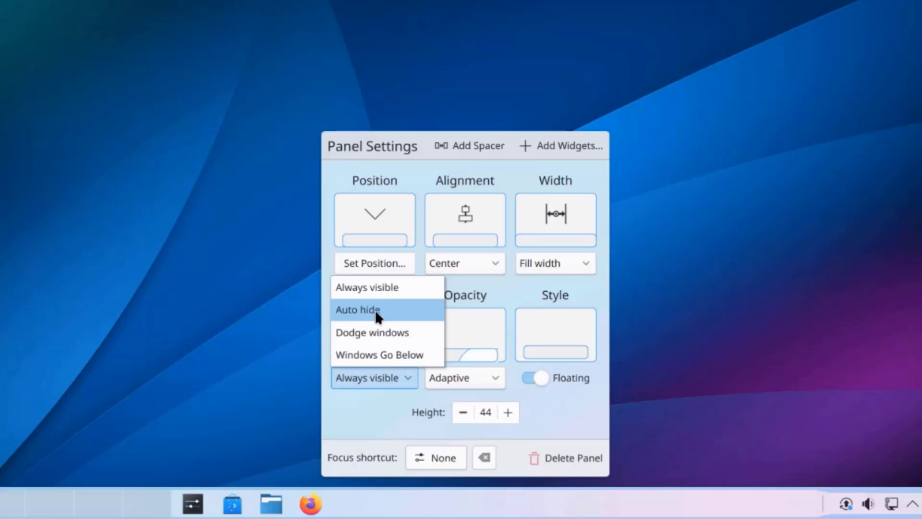
left_click(379, 355)
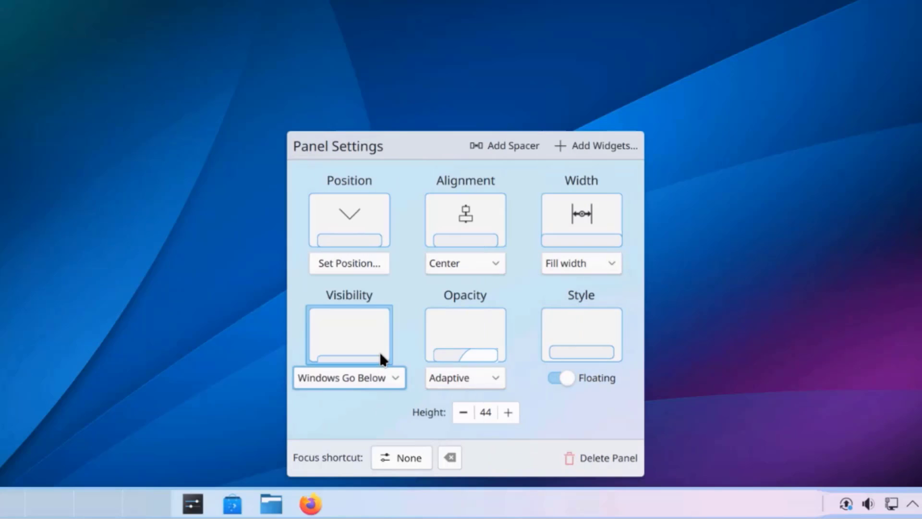
left_click(349, 377)
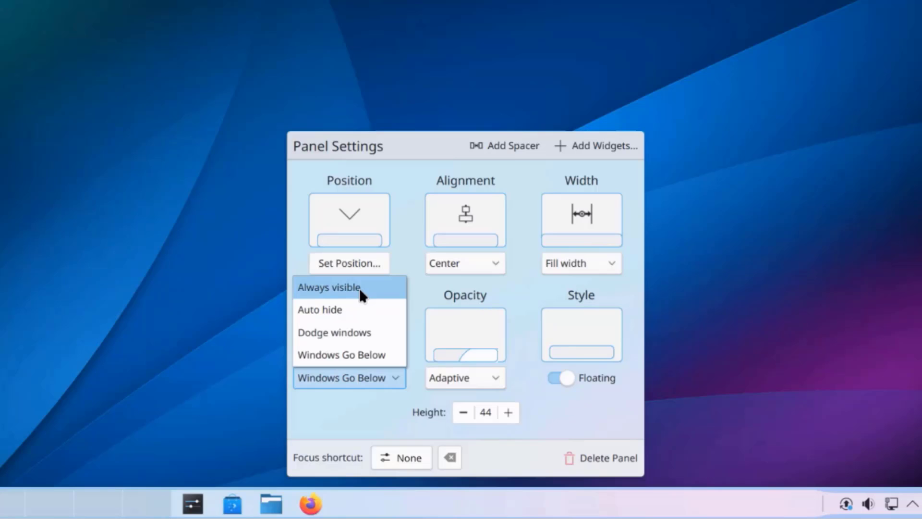
left_click(359, 288)
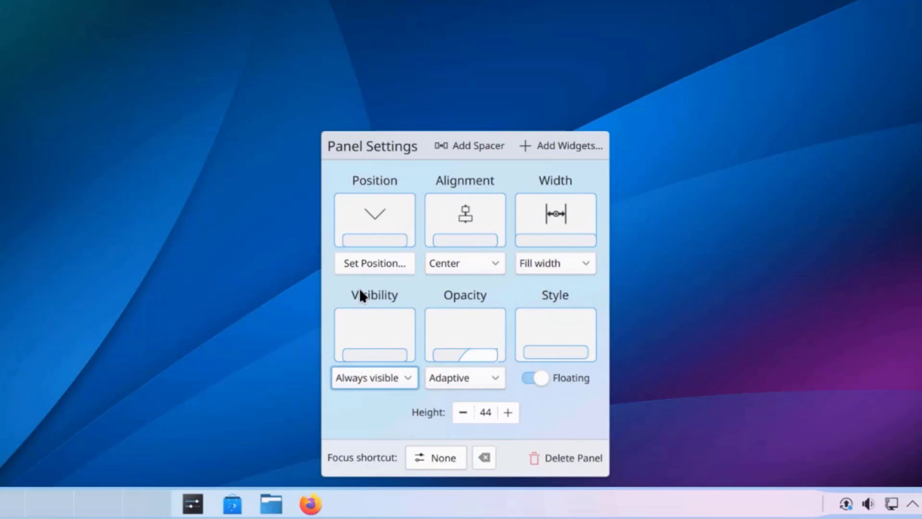
Step: Set the panel opacity to Translucent and leave Floating switched off
left_click(488, 371)
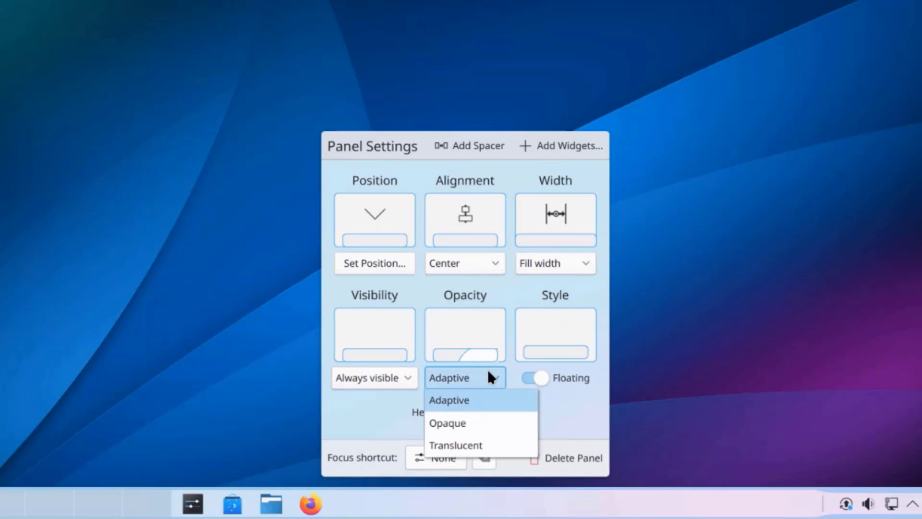
left_click(459, 444)
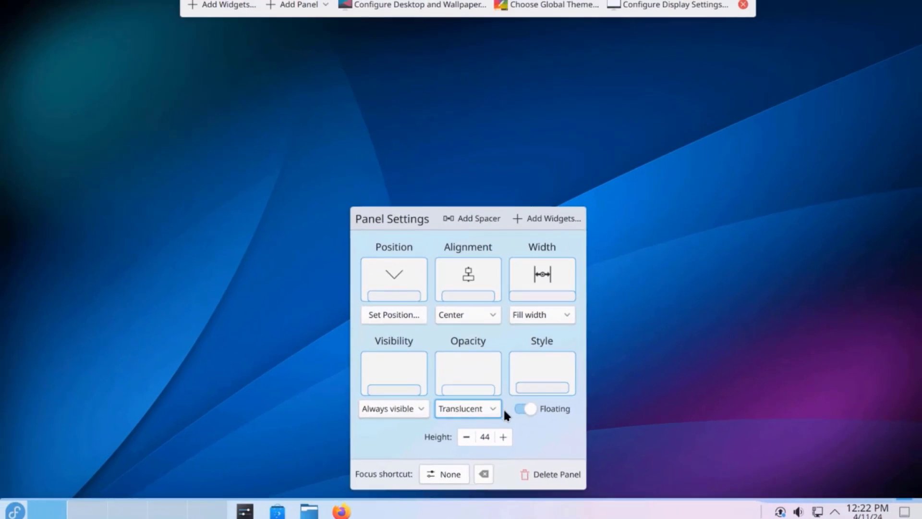
left_click(544, 409)
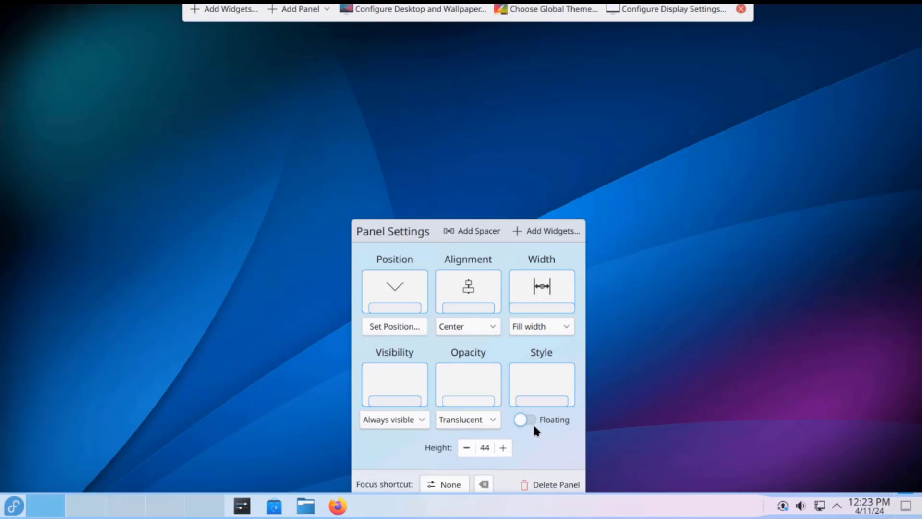
left_click(532, 423)
left_click(527, 412)
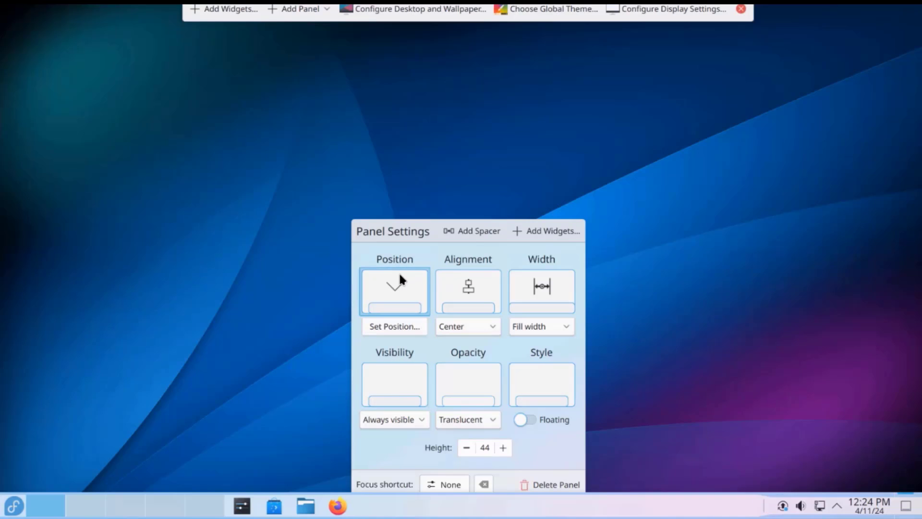
left_click(398, 287)
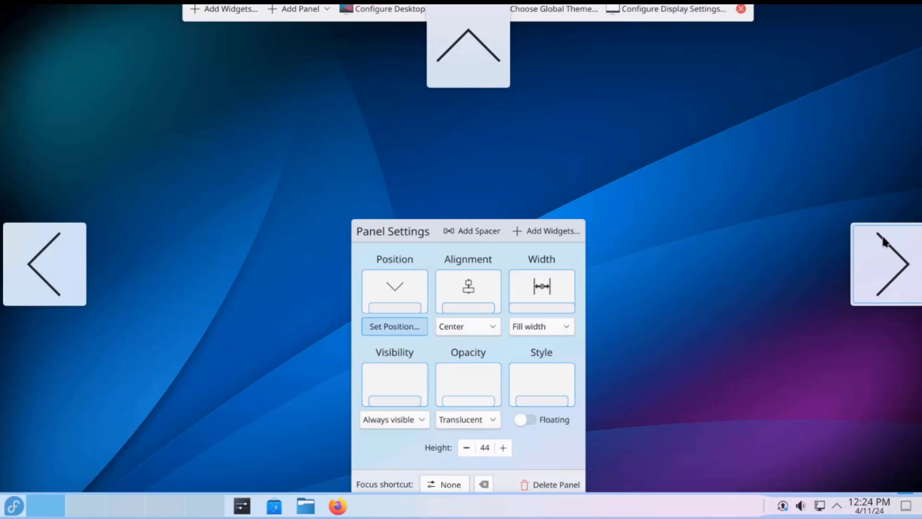
left_click(902, 270)
mouse_move(920, 317)
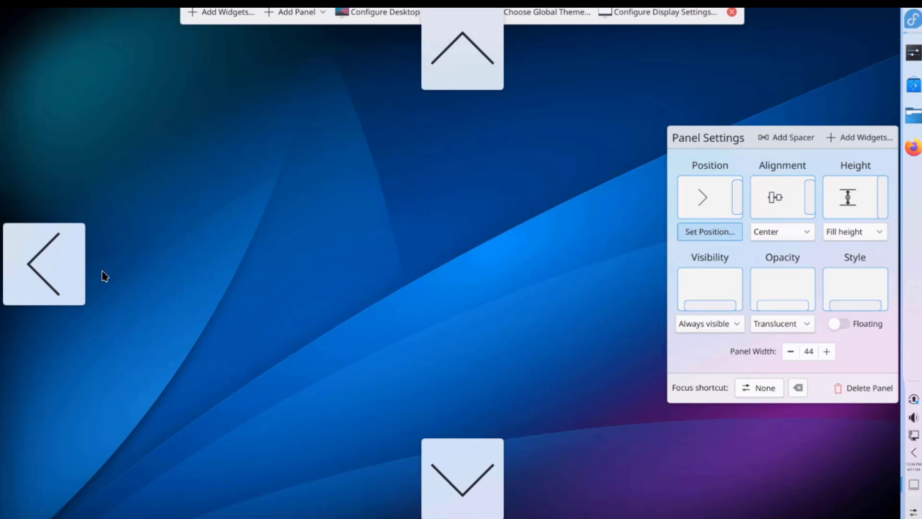
left_click(61, 266)
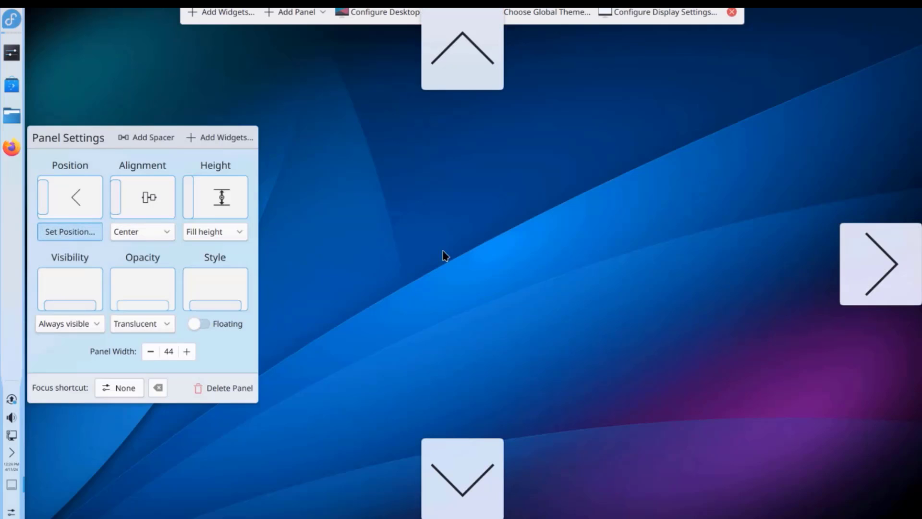
left_click(466, 462)
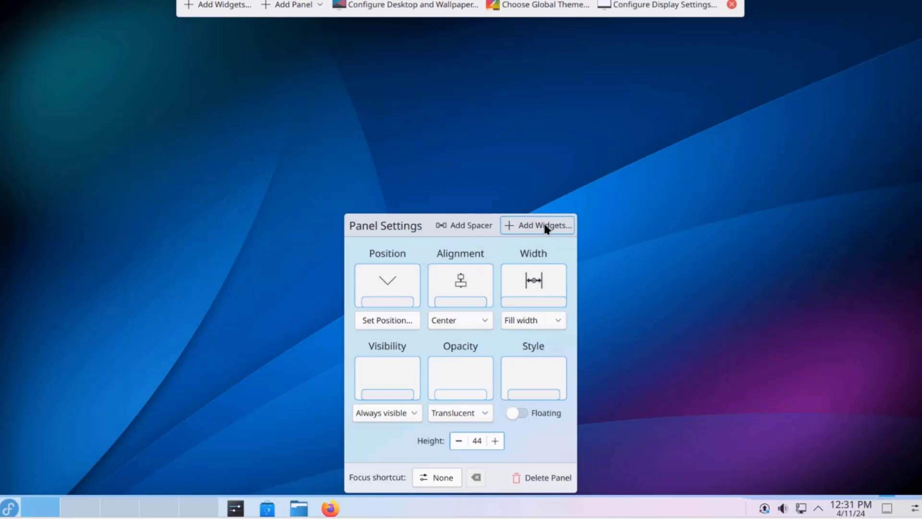
Step: Drag a Calendar widget from the Add Widgets list onto the desktop
left_click(546, 229)
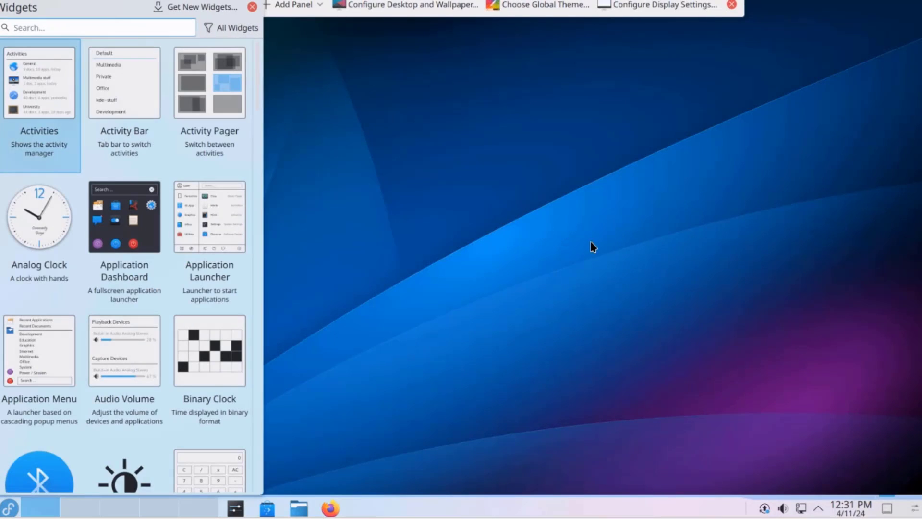
scroll(80, 329, "down", 5)
scroll(117, 327, "up", 4)
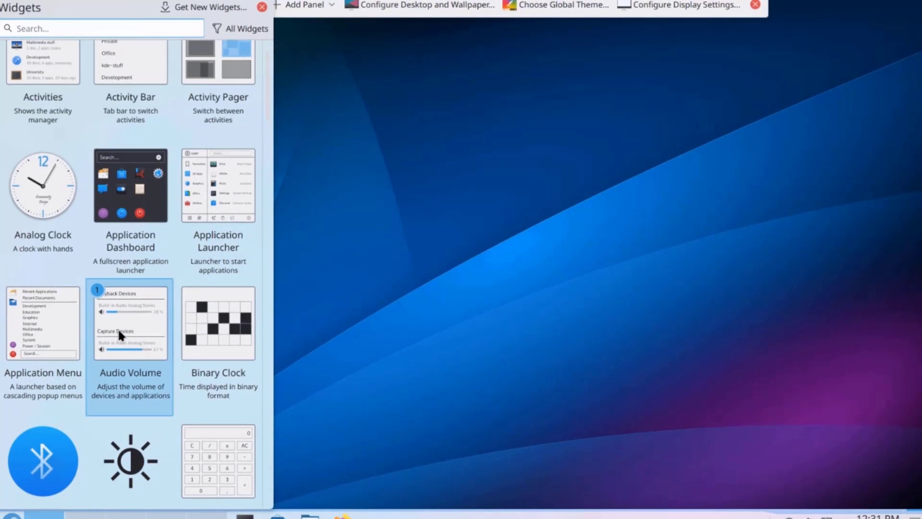
scroll(134, 326, "down", 3)
scroll(139, 326, "up", 1)
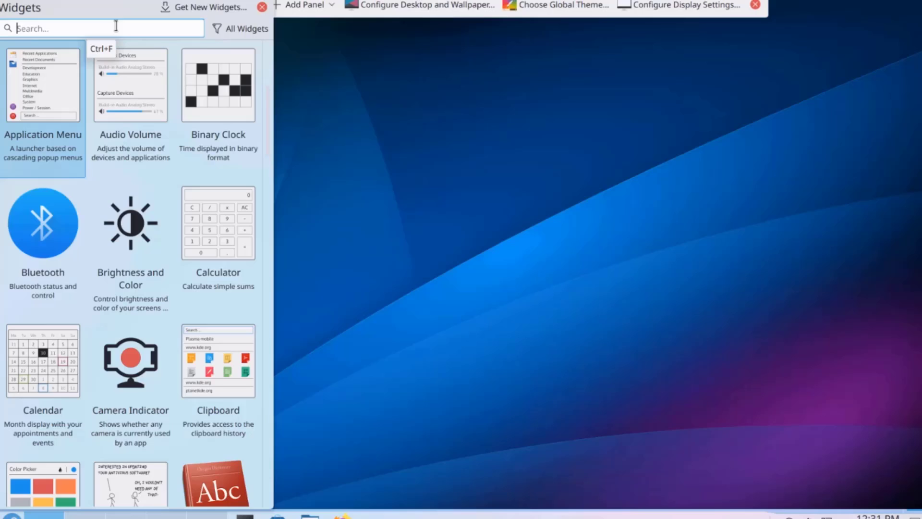
scroll(218, 269, "down", 2)
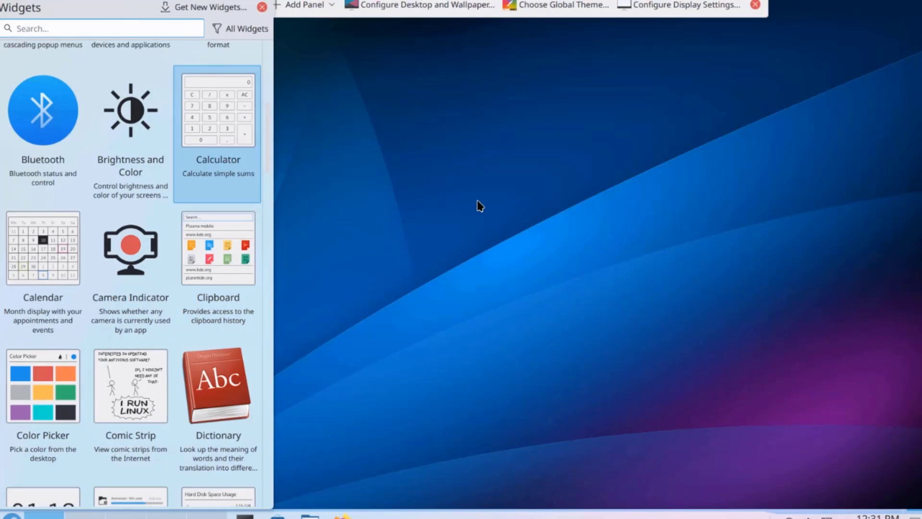
left_click_drag(59, 248, 539, 234)
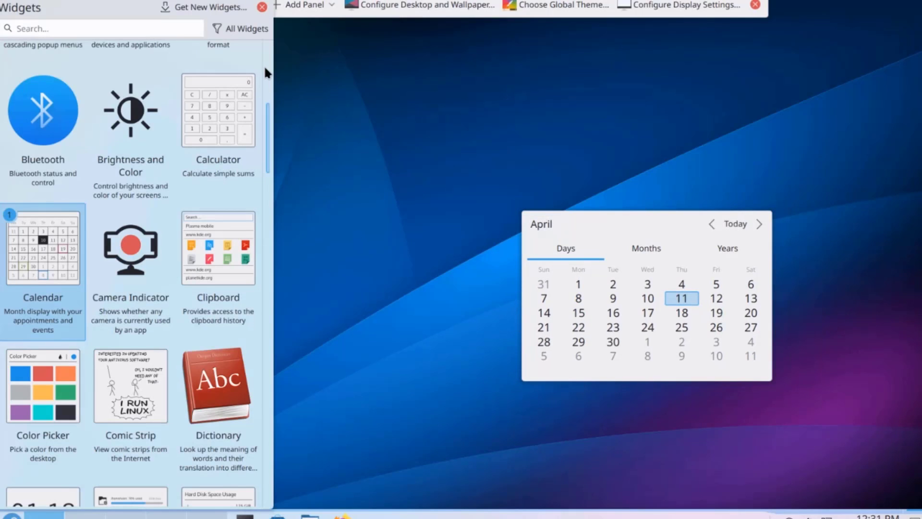
Step: Close the Widgets sidebar and make the calendar taller by raising its top edge
left_click(261, 11)
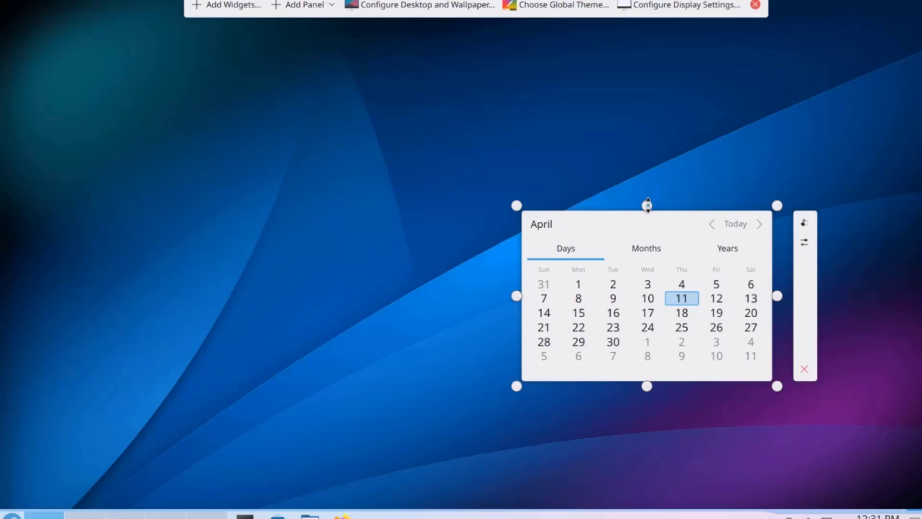
left_click_drag(651, 204, 664, 155)
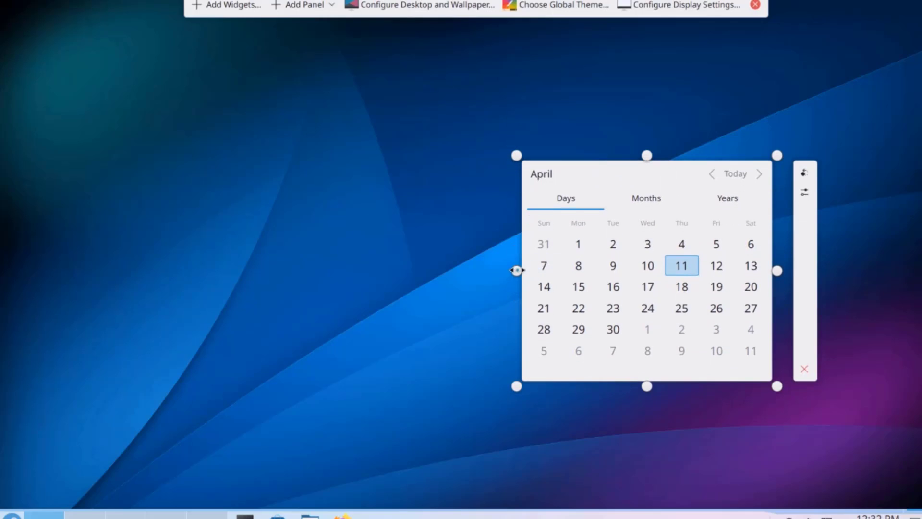
left_click_drag(495, 271, 523, 273)
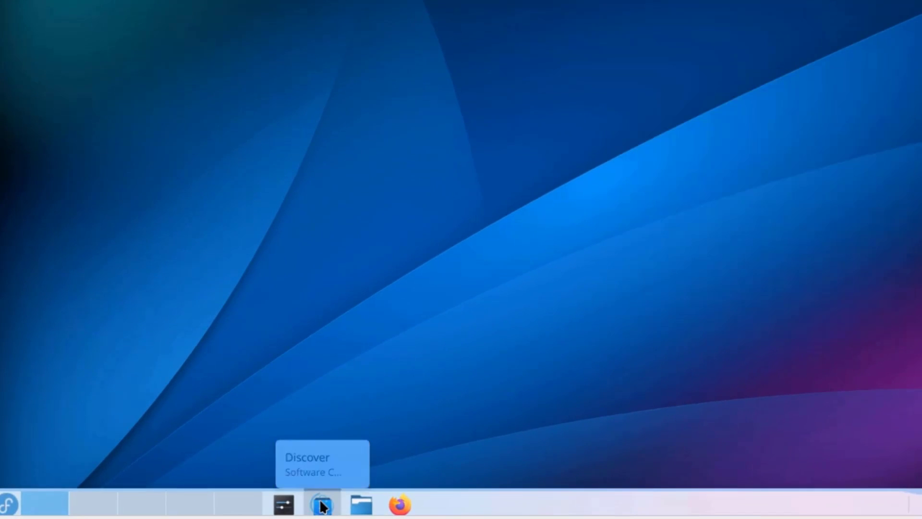
Step: In Discover, open VLC's details page and browse its screenshots
left_click(322, 506)
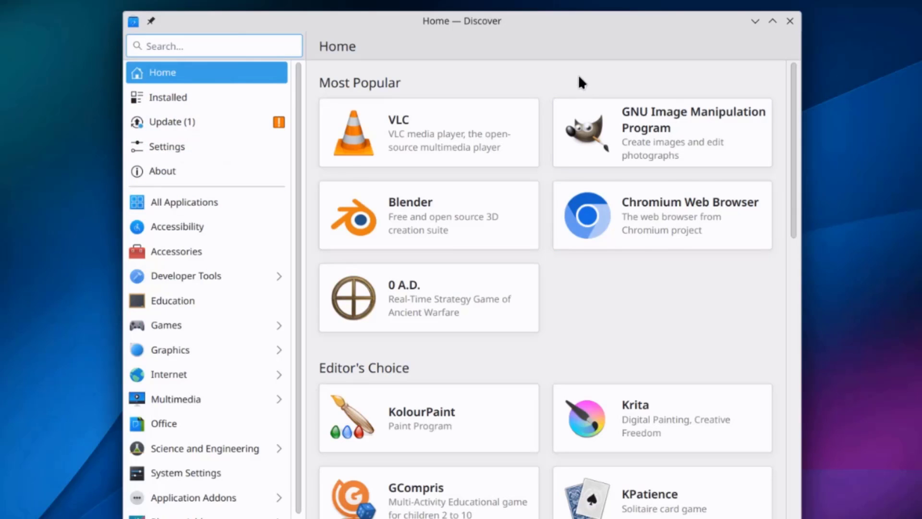
scroll(472, 342, "down", 15)
scroll(488, 336, "up", 5)
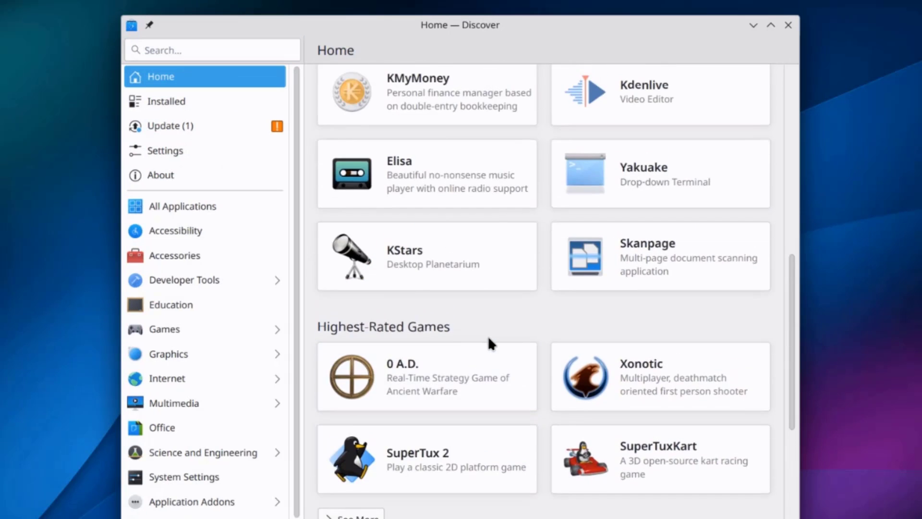
scroll(487, 336, "up", 10)
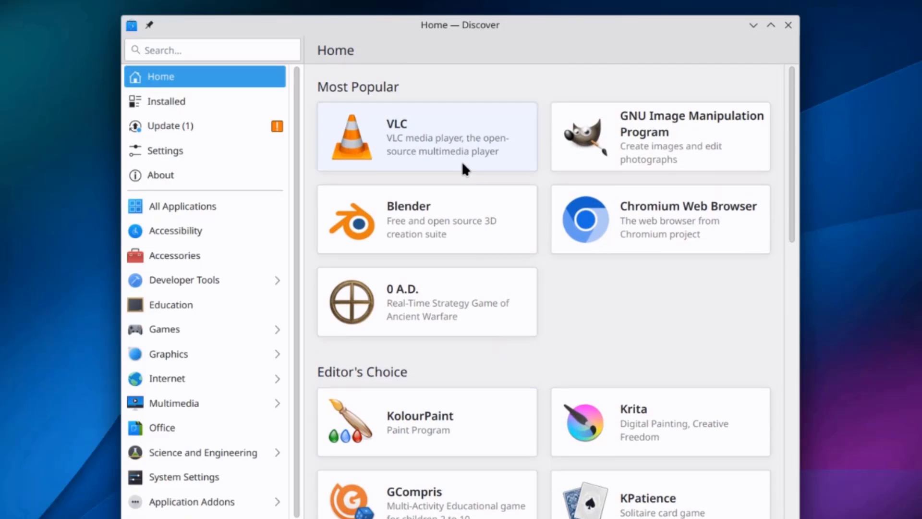
left_click(463, 164)
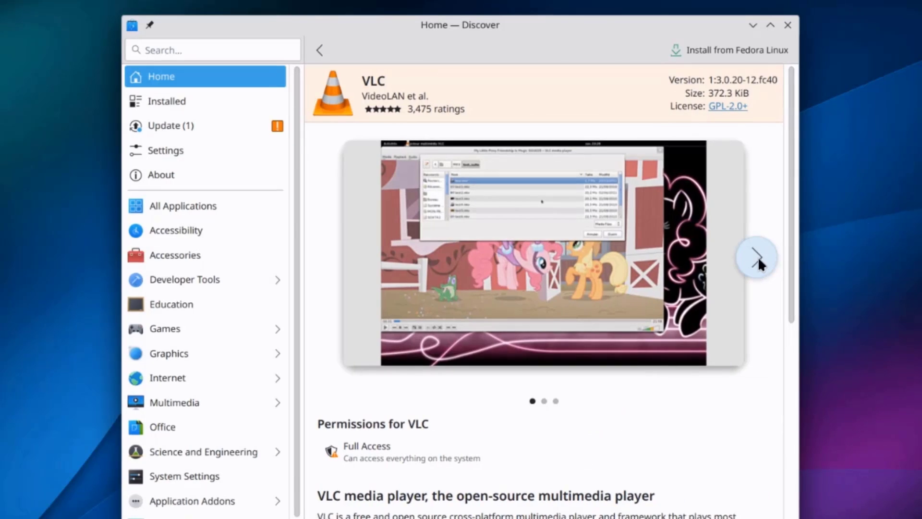
left_click(757, 258)
left_click(757, 259)
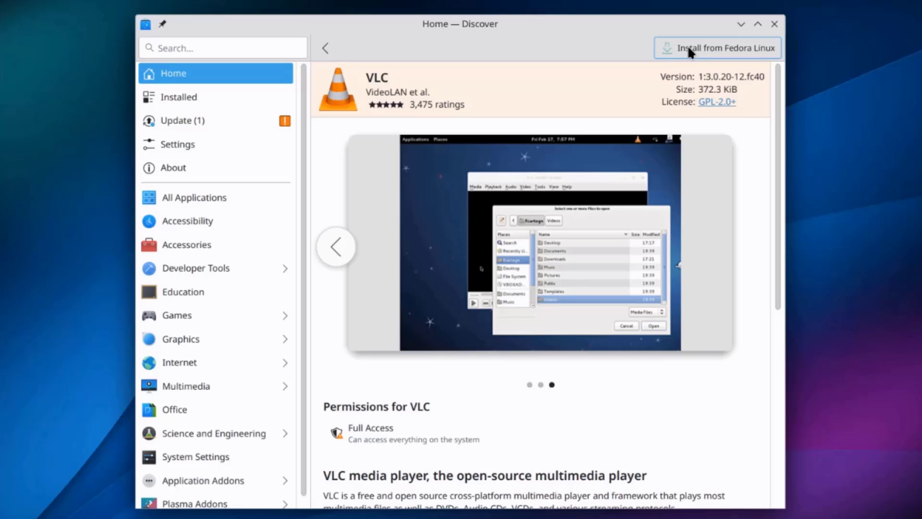
Step: Install VLC from Fedora Linux, then open Dolphin at the Home folder
left_click(689, 48)
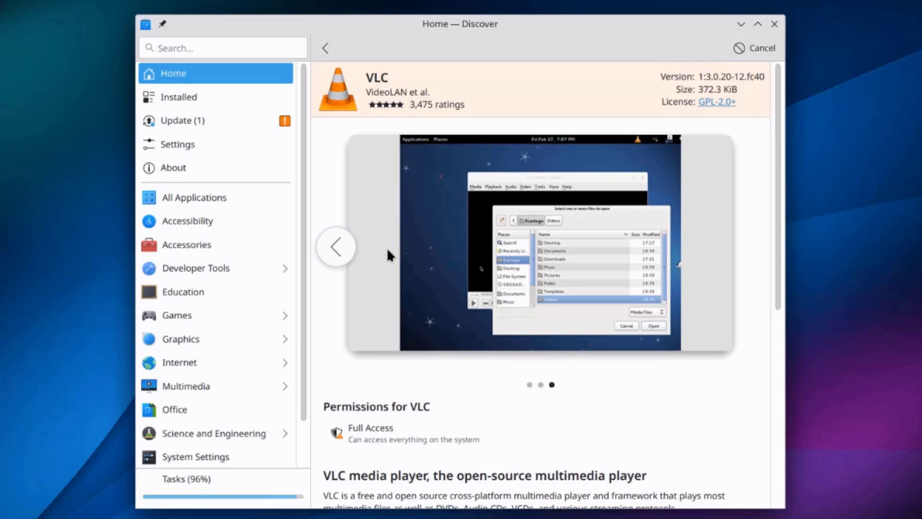
left_click(325, 49)
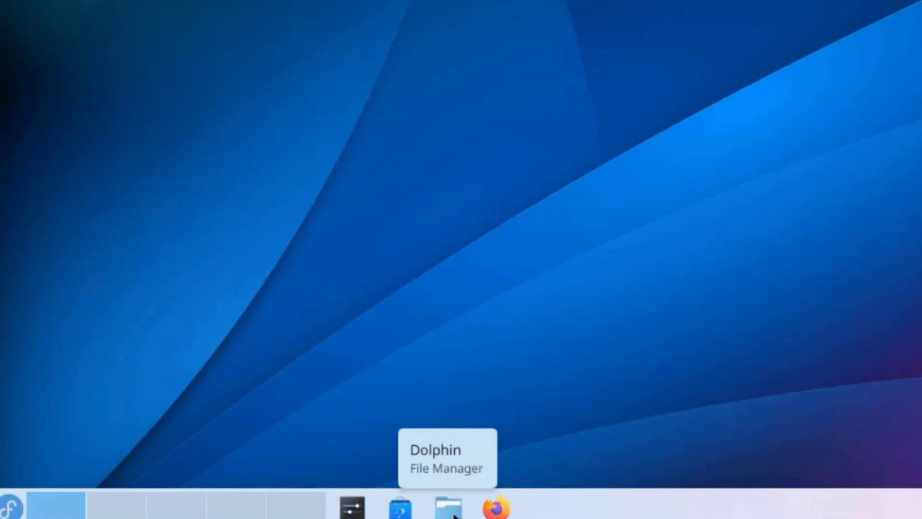
left_click(454, 515)
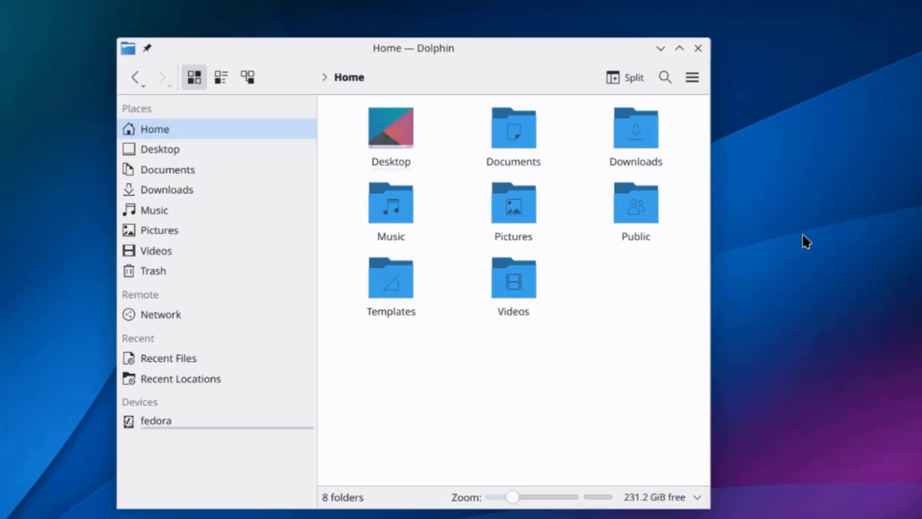
Step: Create a folder named New Folder inside Home in Dolphin
right_click(627, 331)
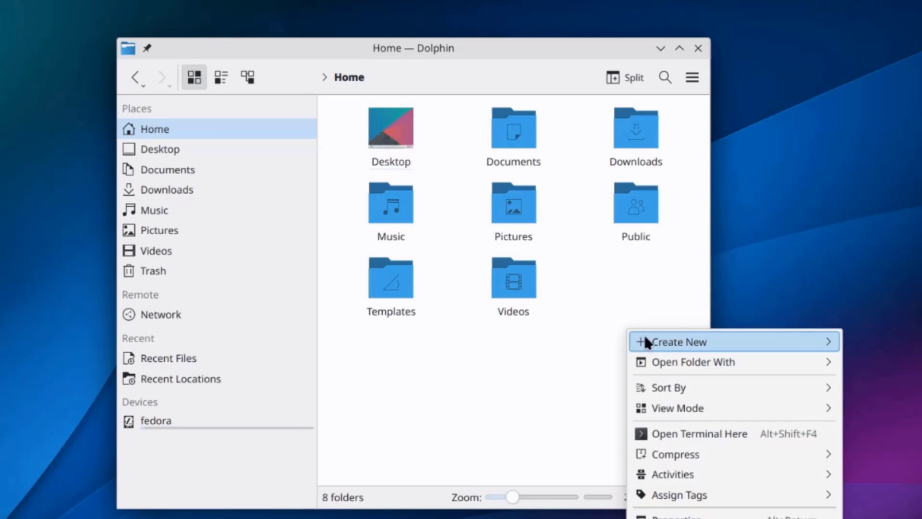
mouse_move(661, 347)
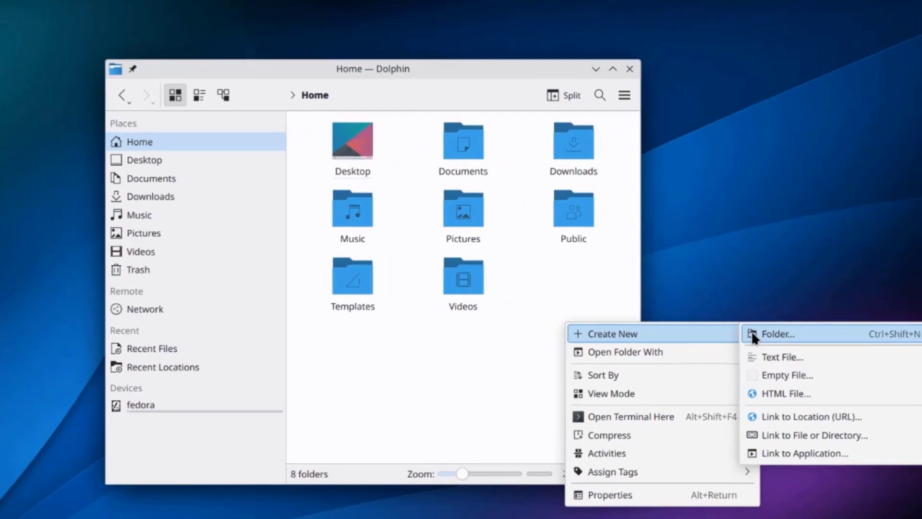
left_click(742, 332)
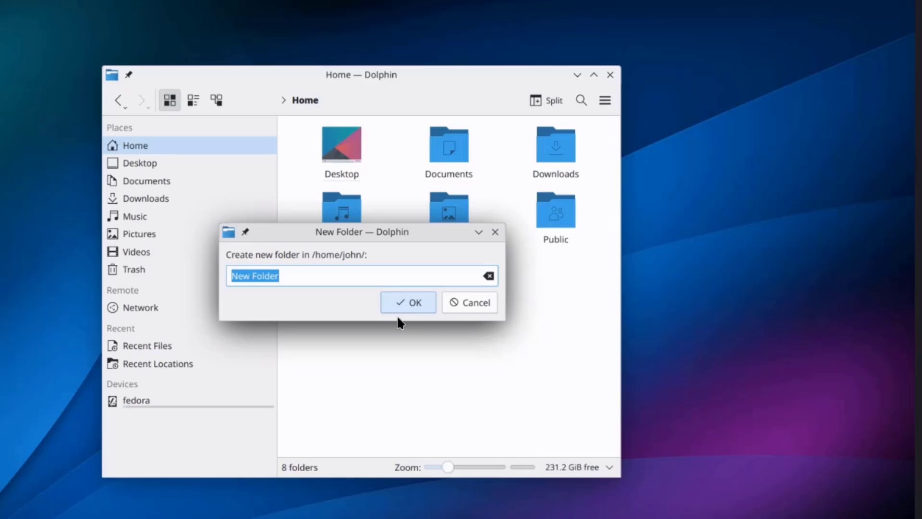
left_click(409, 302)
Step: Create a second New Folder on the desktop and bring up its context menu
right_click(734, 264)
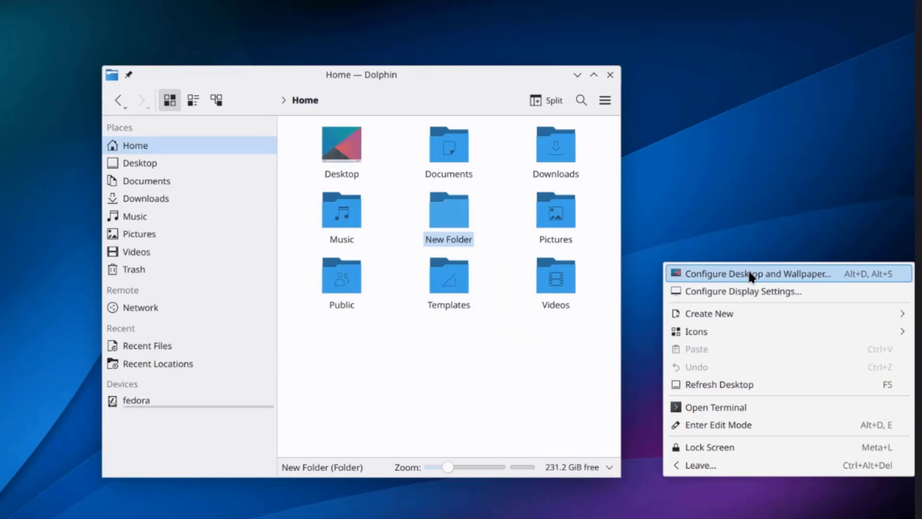
mouse_move(740, 312)
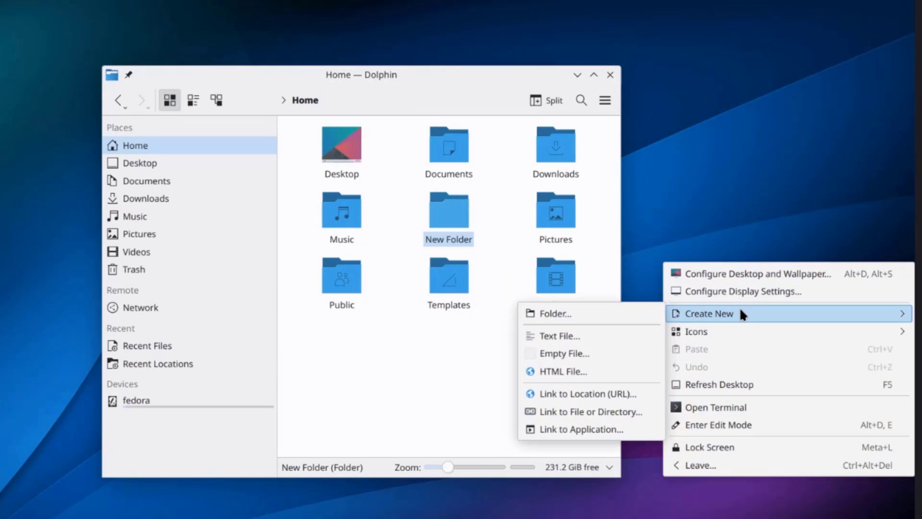
left_click(640, 315)
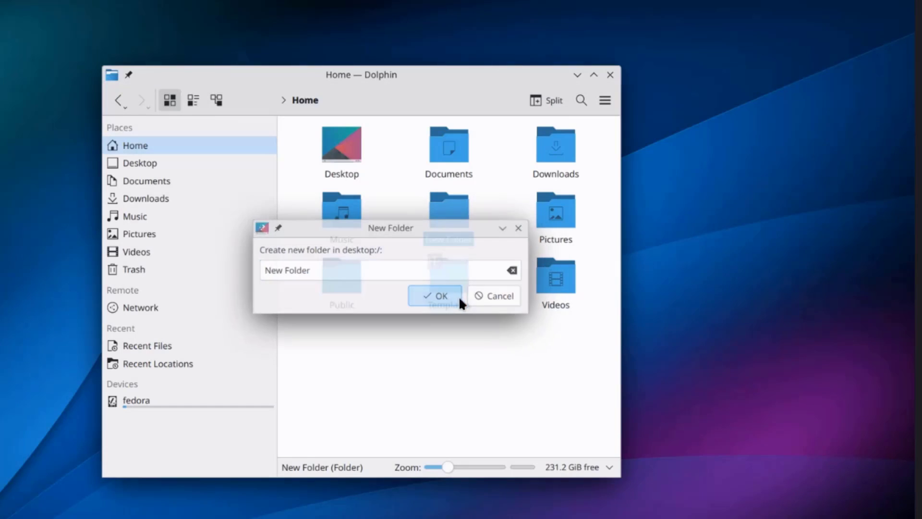
left_click(453, 302)
right_click(450, 209)
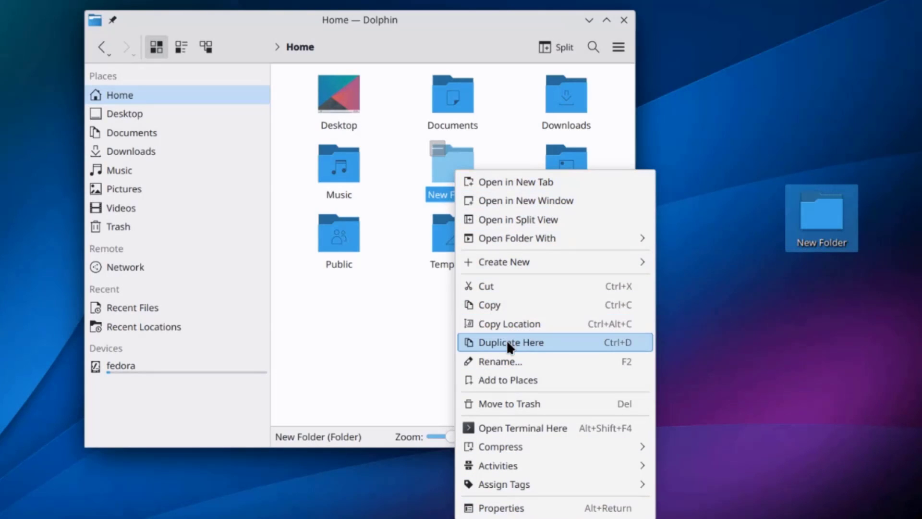
Step: Open New Folder's Properties and look through its Permissions and Details tabs
left_click(509, 505)
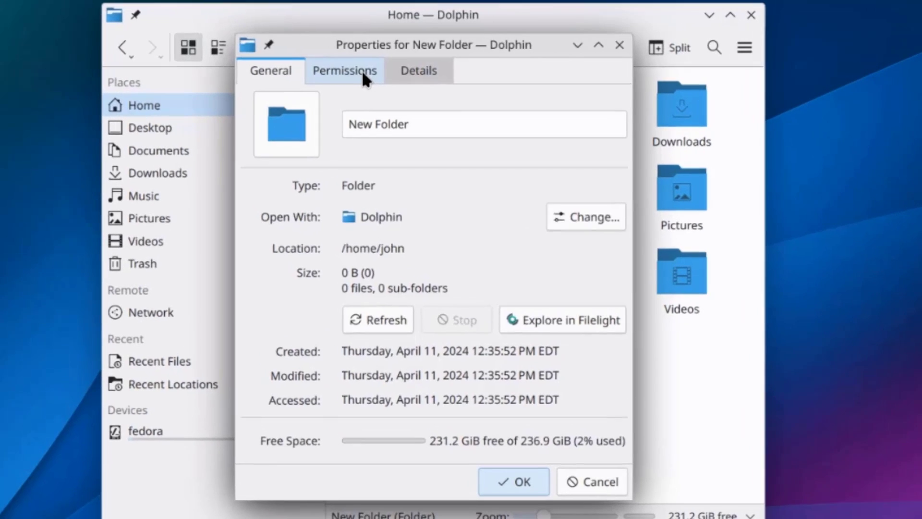
left_click(324, 68)
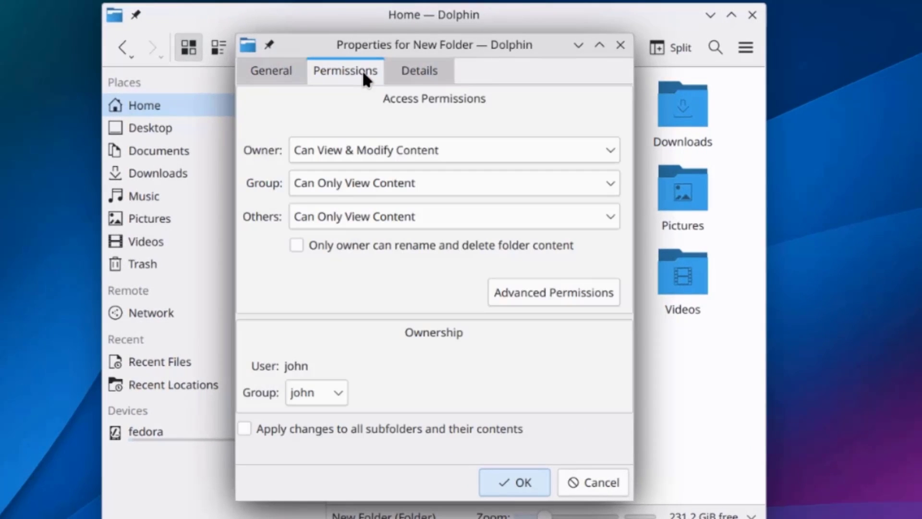
left_click(403, 70)
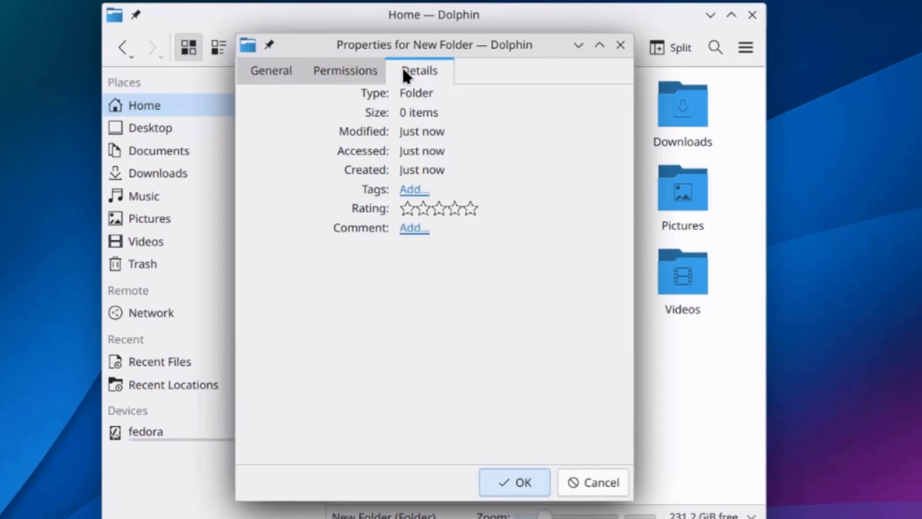
left_click(350, 71)
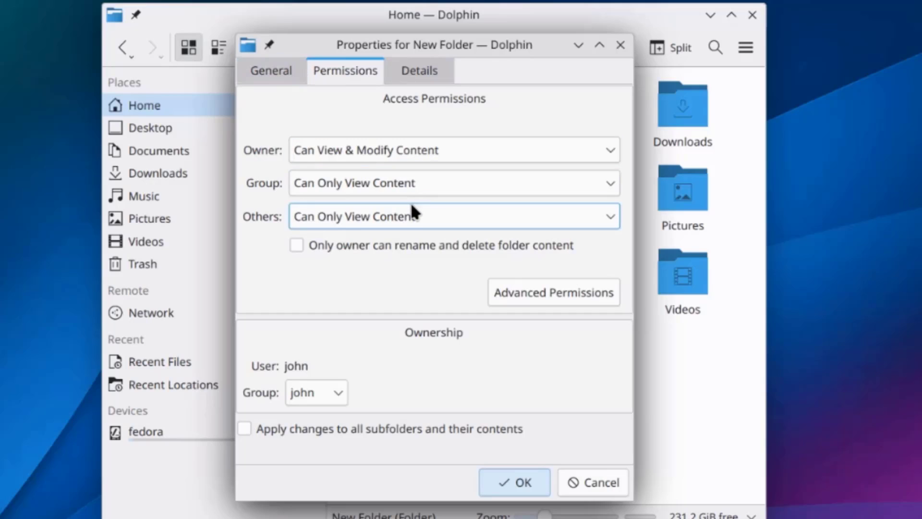
Step: Inspect the Advanced Permissions without changes, then return to the General tab
scroll(432, 218, "down", 1)
left_click(504, 281)
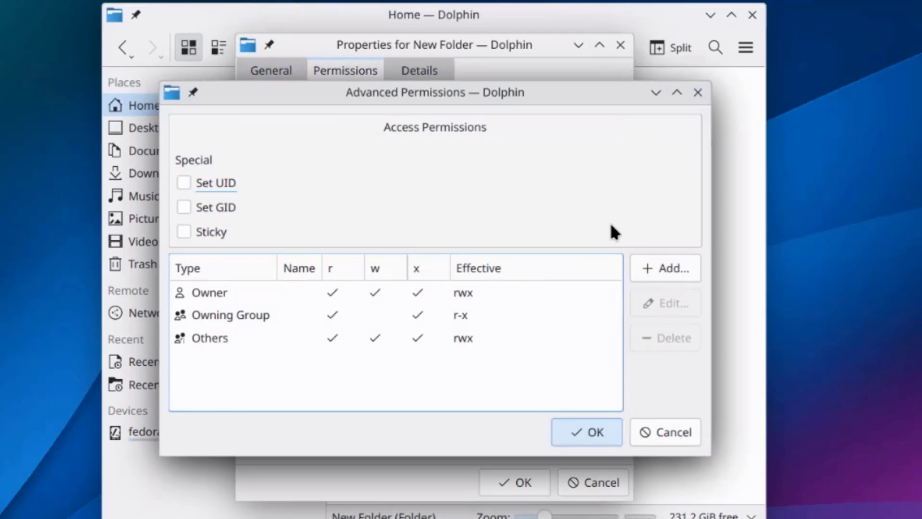
left_click(670, 429)
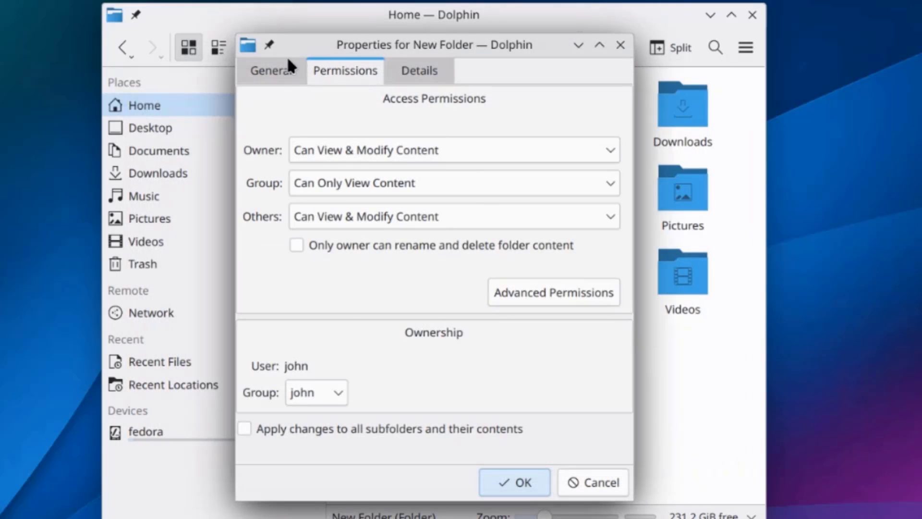
left_click(273, 72)
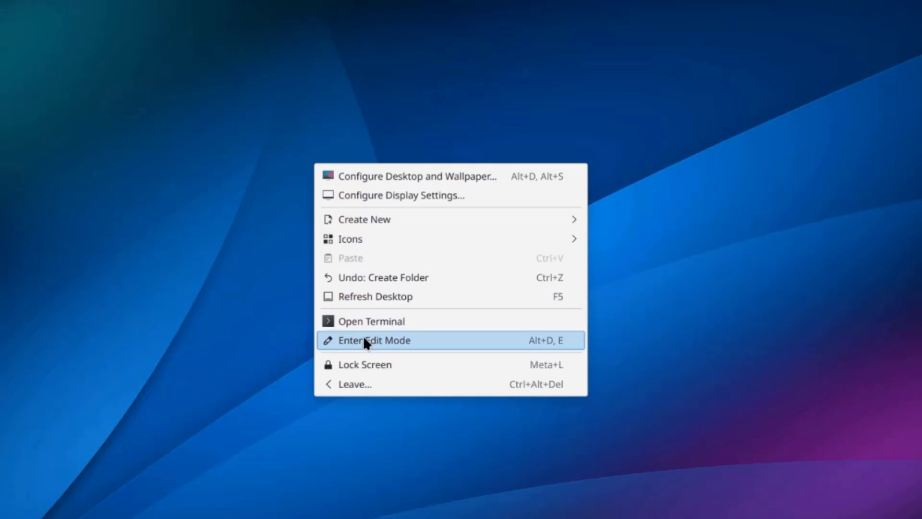
Step: Enter desktop Edit Mode and look over the Add Panel choices without adding a panel
left_click(366, 341)
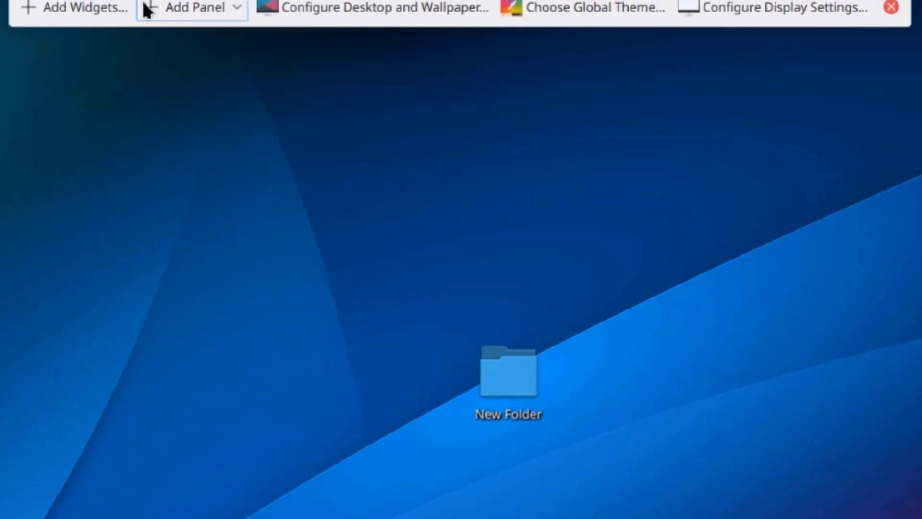
left_click(229, 4)
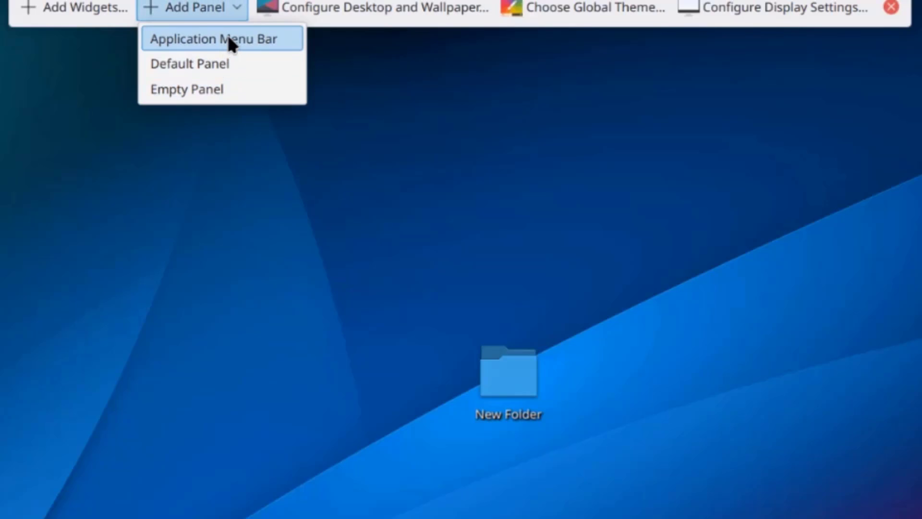
left_click(476, 22)
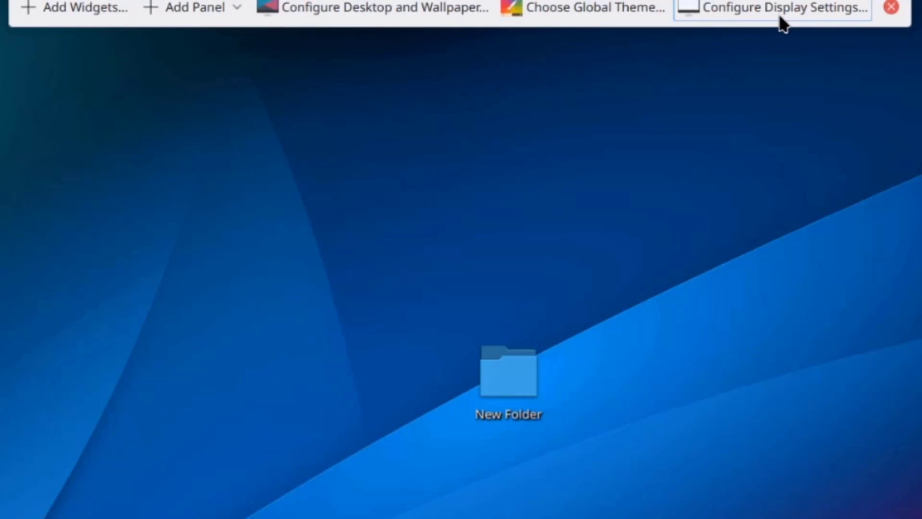